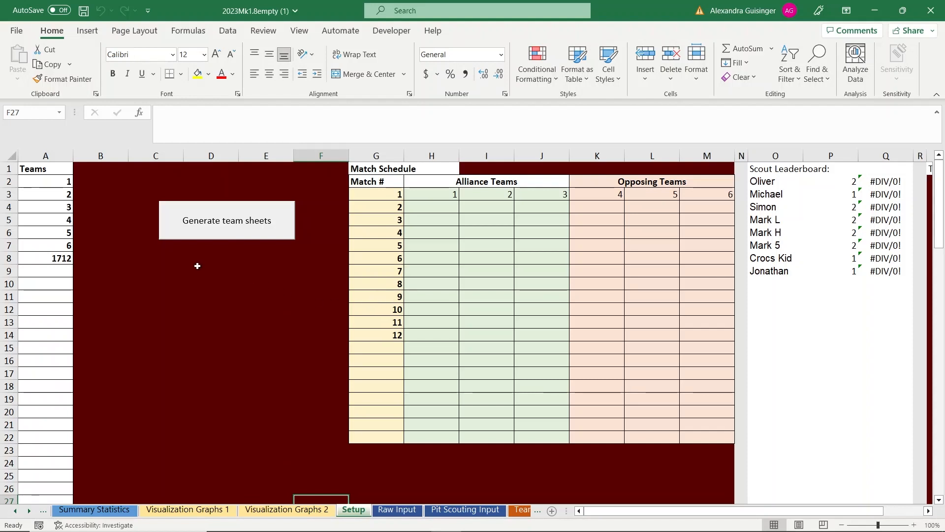
# - Generate team sheets for the teams listed in A2:A8 of the Setup sheet and dismiss the team count message
pyautogui.moveTo(49, 182); pyautogui.dragTo(52, 265)
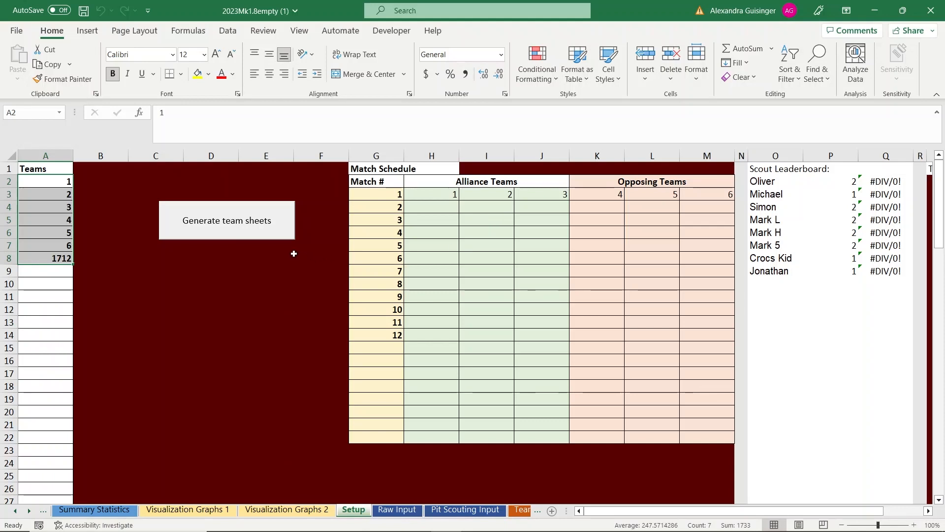
pyautogui.click(278, 220)
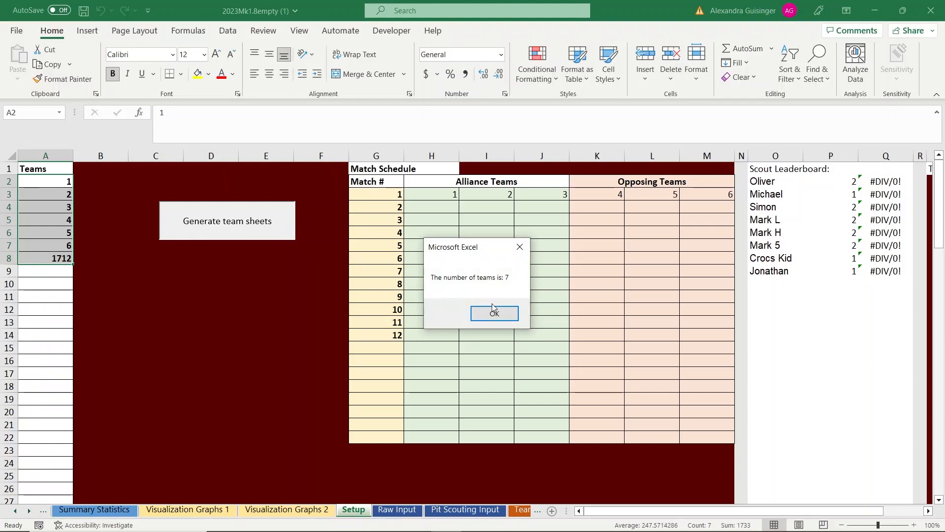
pyautogui.click(496, 314)
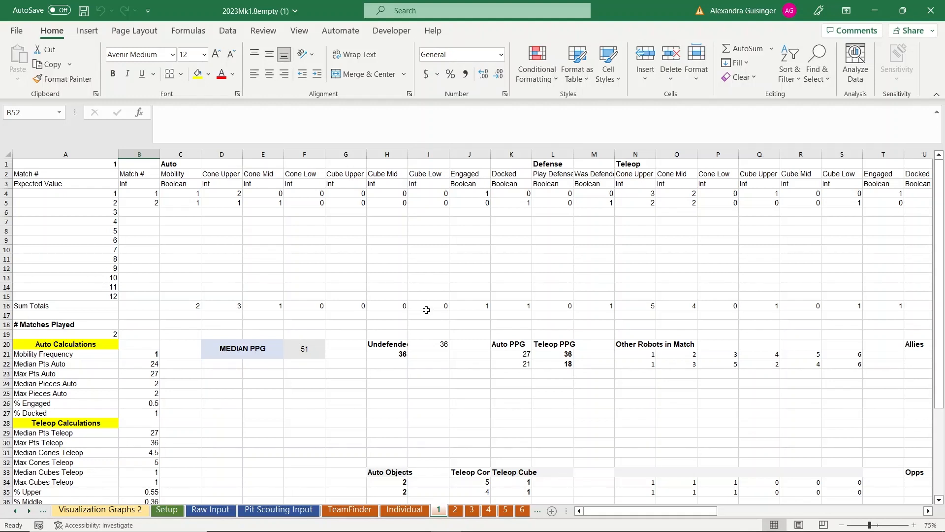
# - Group the sheets from Individual through 1712 and hide them
pyautogui.click(425, 512)
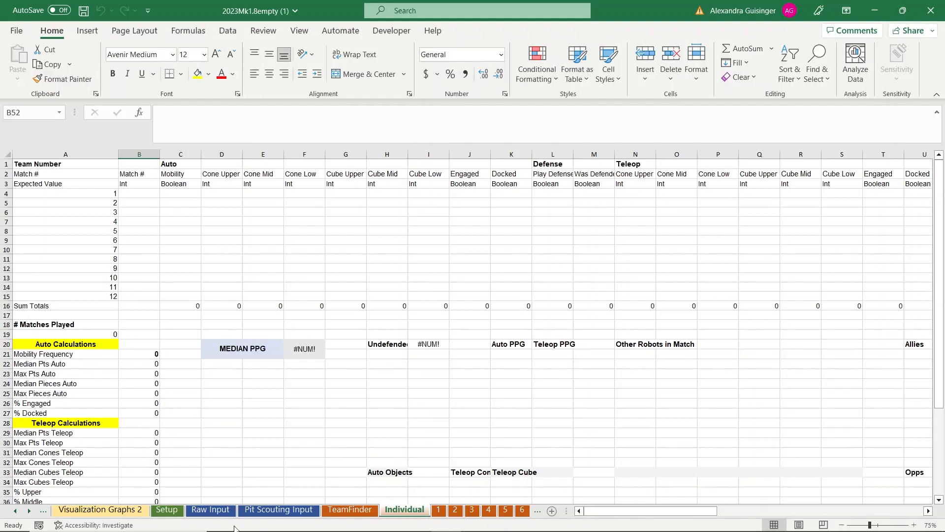
pyautogui.click(29, 511)
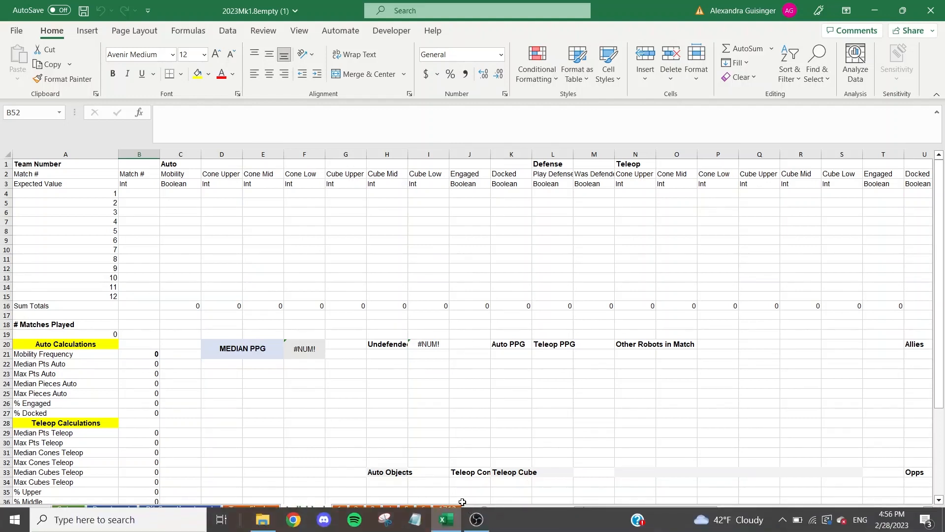
pyautogui.keyDown('shift'); pyautogui.click(443, 512); pyautogui.keyUp('shift')
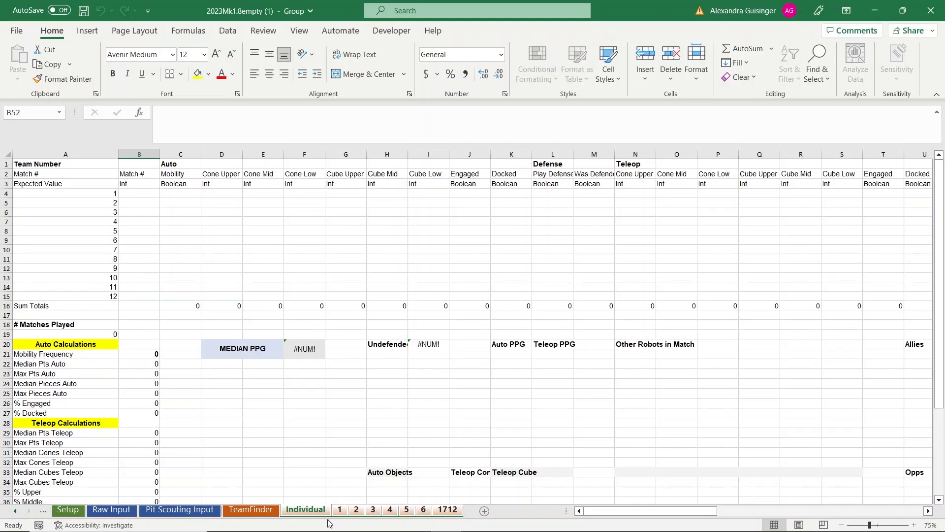
pyautogui.rightClick(458, 515)
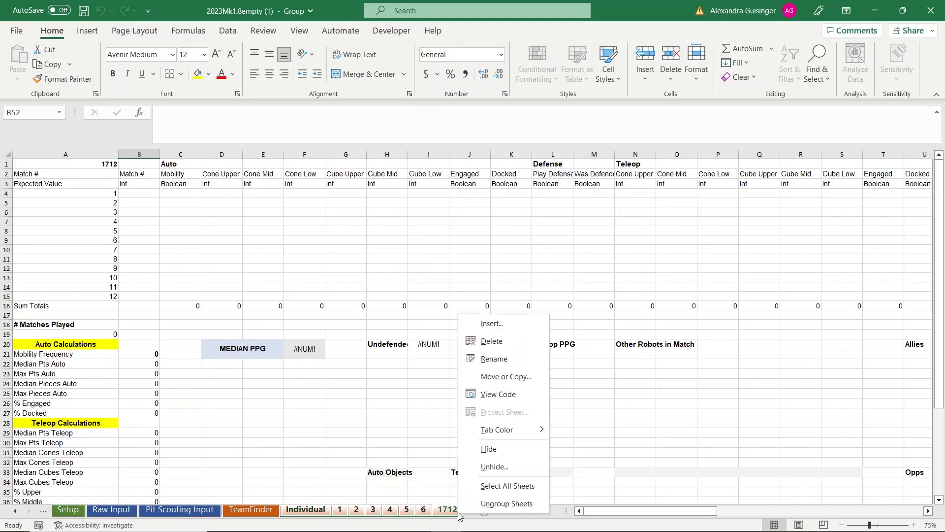
pyautogui.click(489, 448)
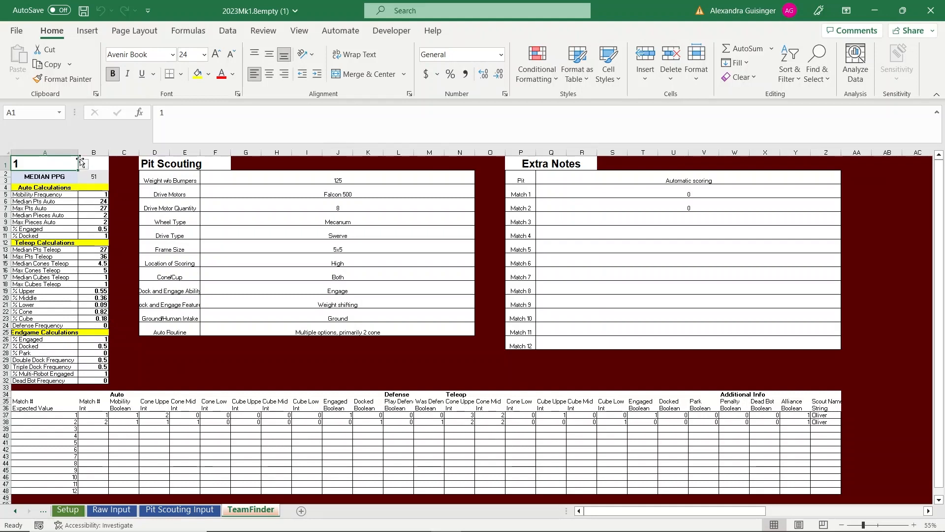
# - Choose team 5 in cell A1 of the TeamFinder sheet
pyautogui.click(83, 164)
pyautogui.click(65, 196)
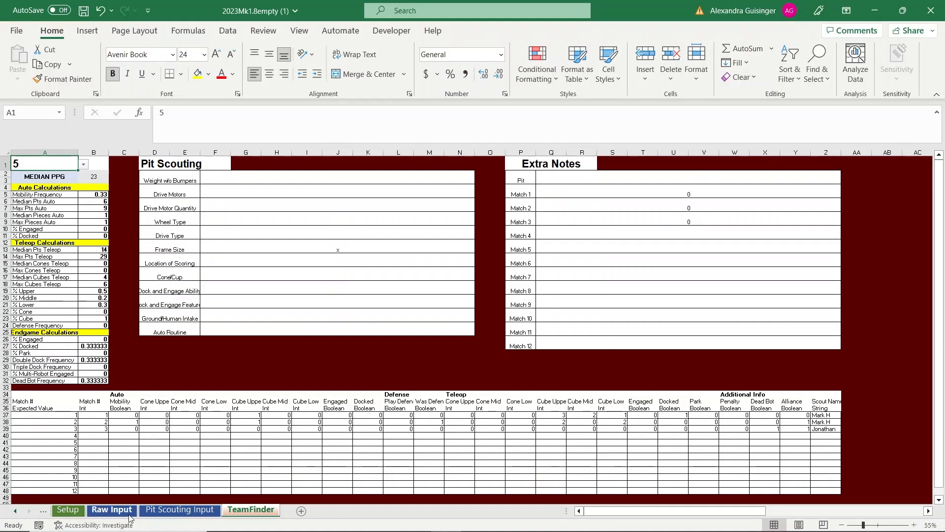
# - Expand the comma-separated match record in A17 of the Raw Input sheet into separate columns
pyautogui.click(112, 510)
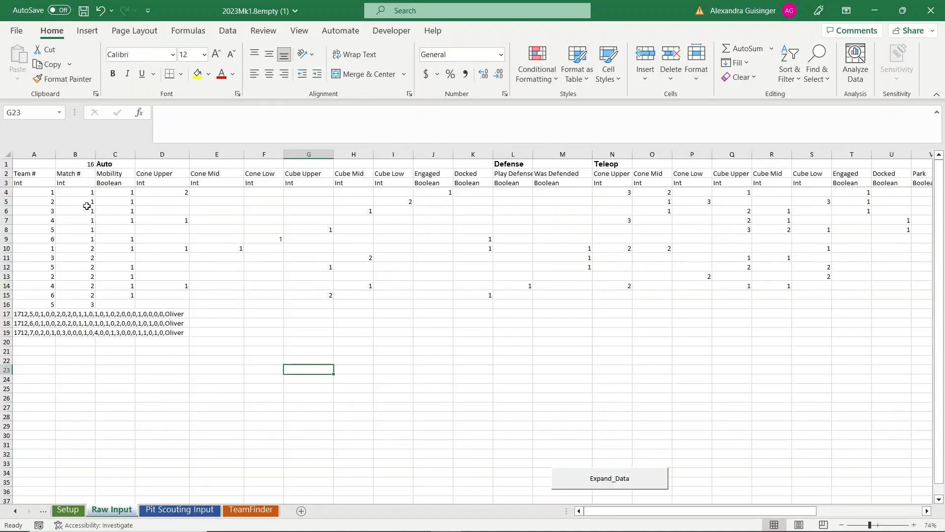
pyautogui.click(35, 316)
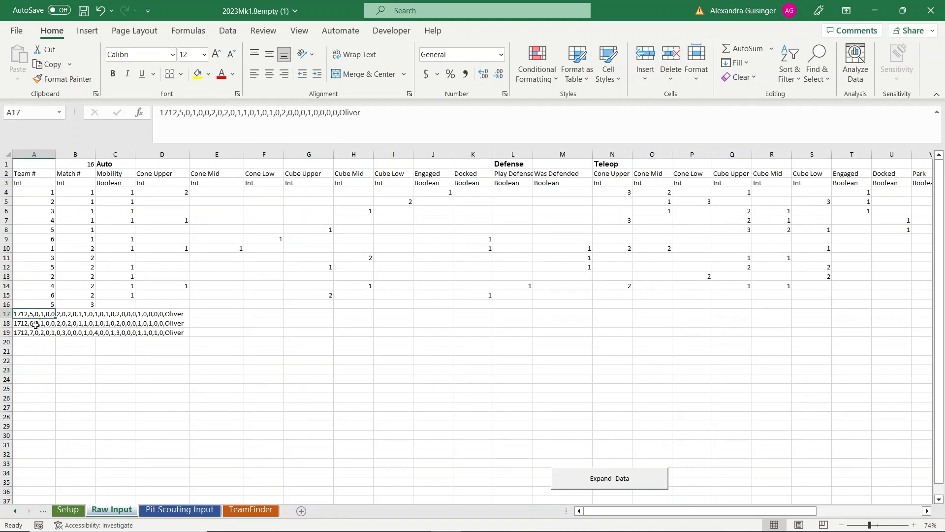
pyautogui.click(660, 477)
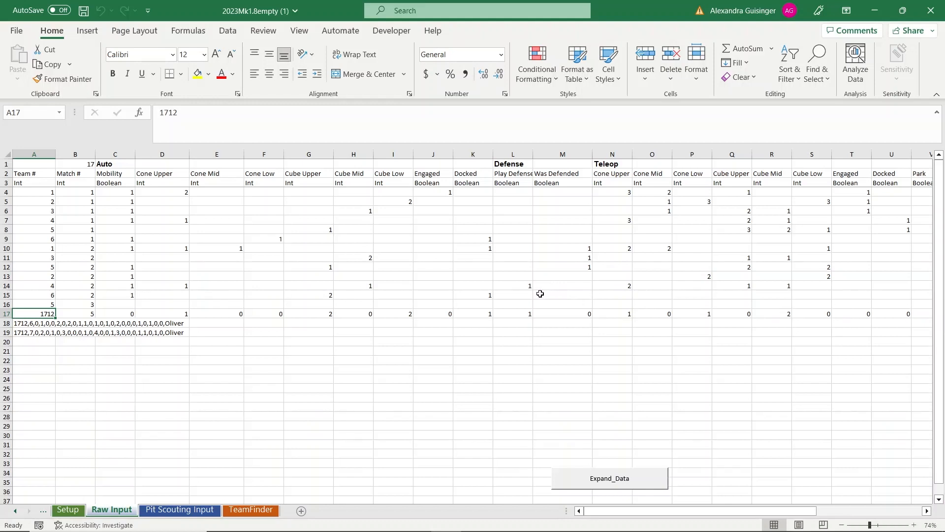
# - Expand the two remaining comma-separated match records in A18:A19 into separate columns
pyautogui.moveTo(30, 192); pyautogui.dragTo(231, 211)
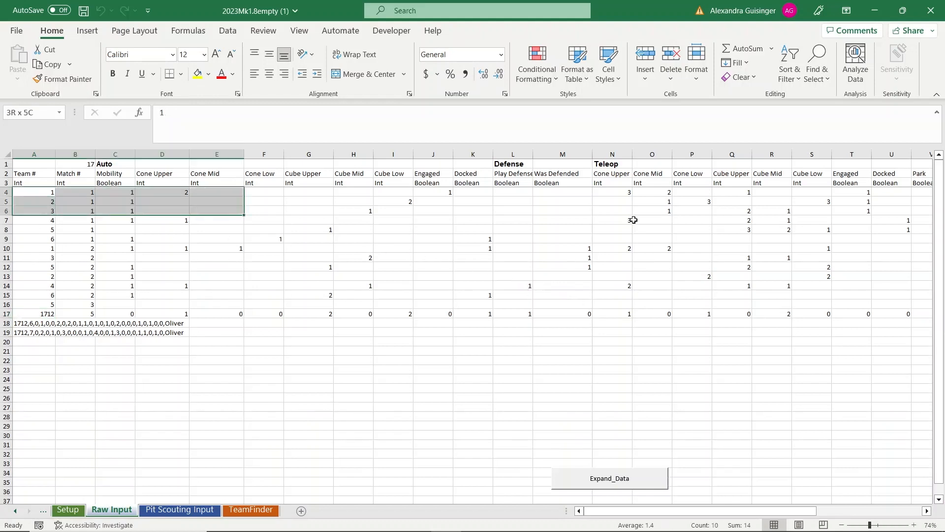
pyautogui.moveTo(633, 220); pyautogui.dragTo(841, 220)
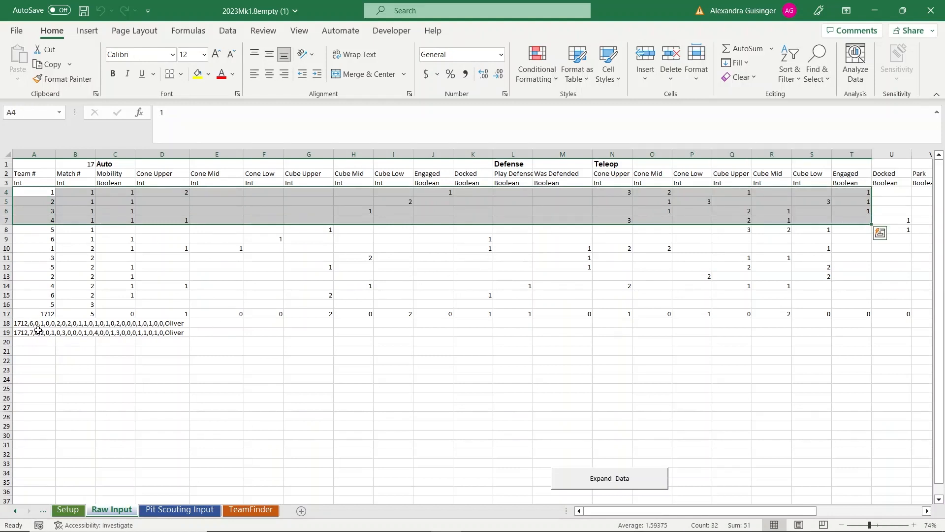
pyautogui.moveTo(37, 325); pyautogui.dragTo(39, 332)
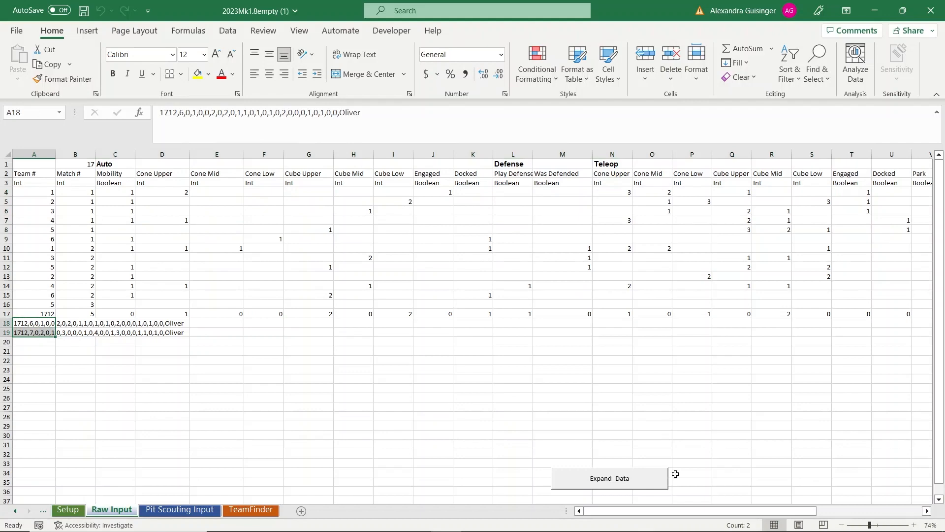
pyautogui.click(648, 492)
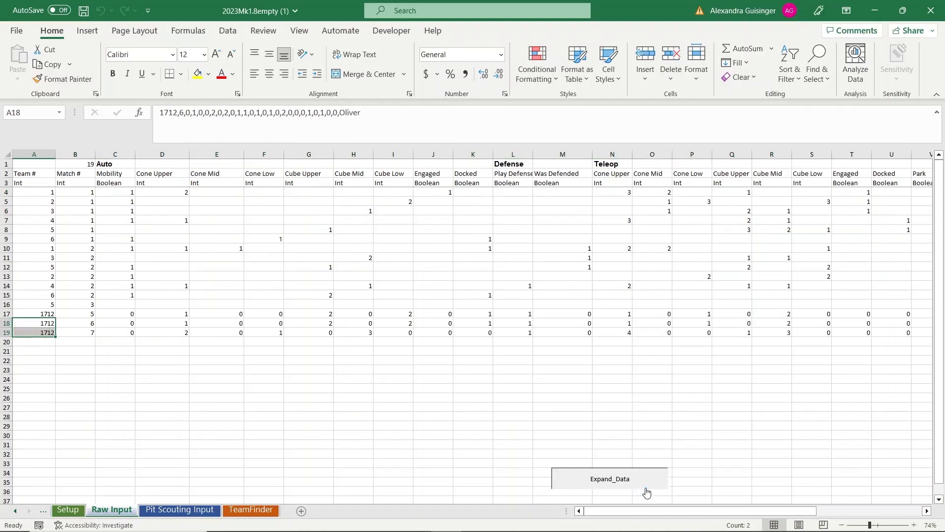
# - Expand the comma-separated team record in A7 of the Pit Scouting Input sheet into separate columns
pyautogui.click(190, 512)
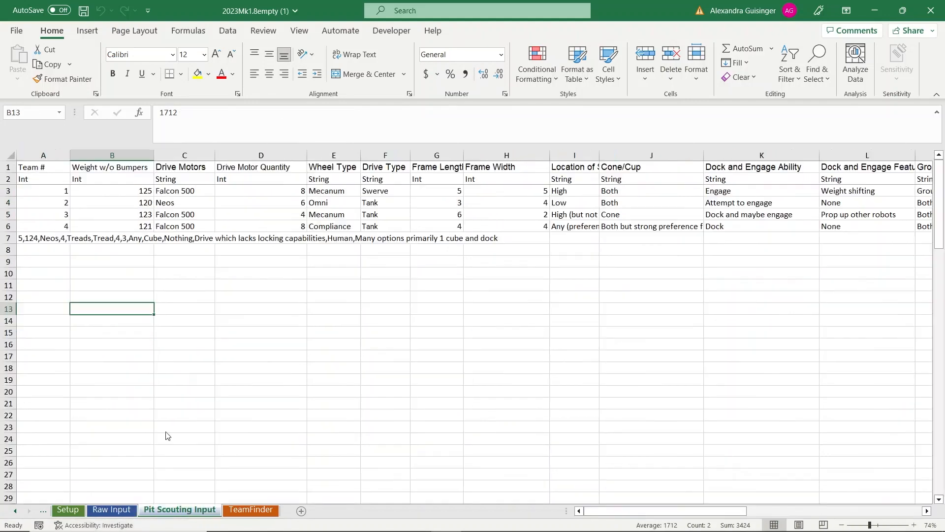
pyautogui.click(55, 243)
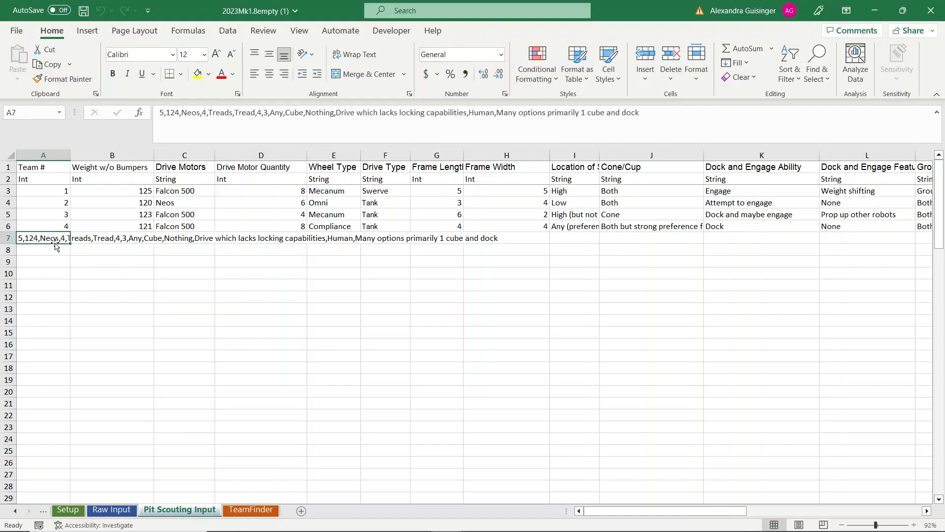
pyautogui.scroll(-3, 472, 384)
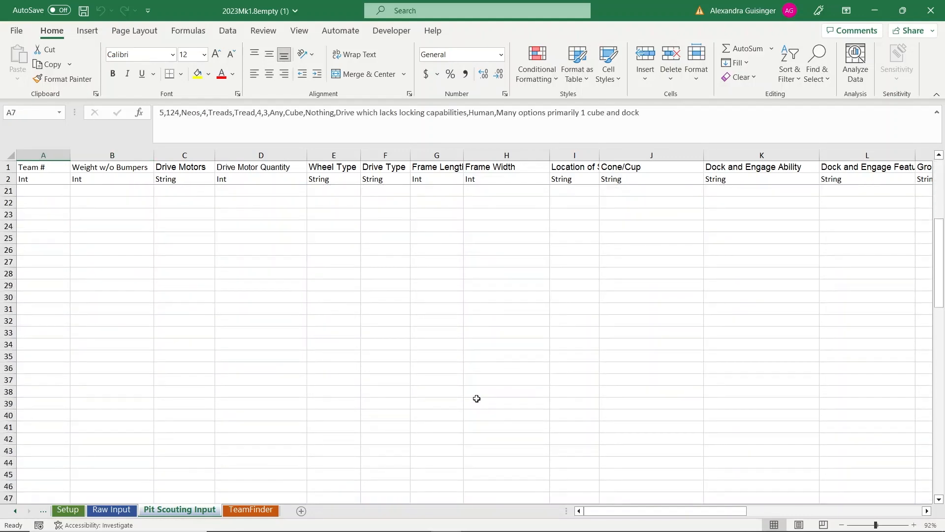
pyautogui.scroll(3, 476, 398)
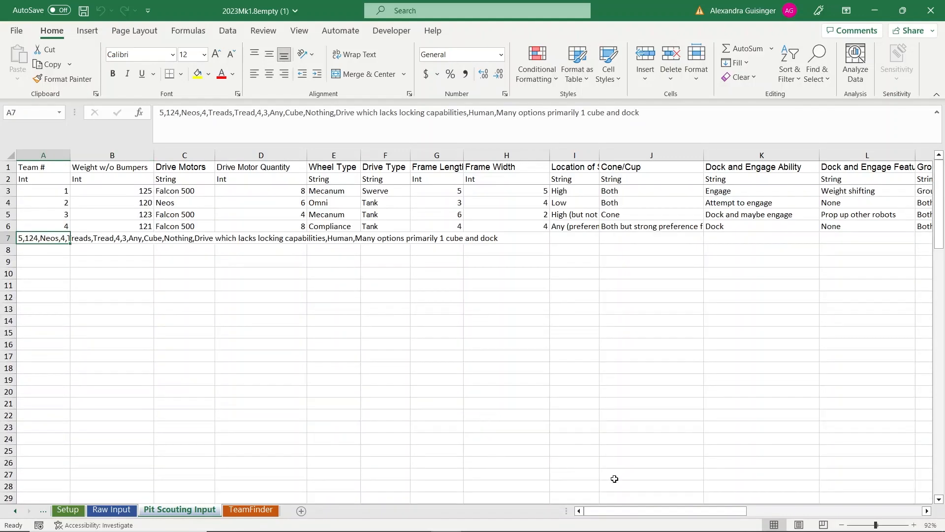
pyautogui.moveTo(734, 512); pyautogui.dragTo(879, 514)
pyautogui.click(384, 296)
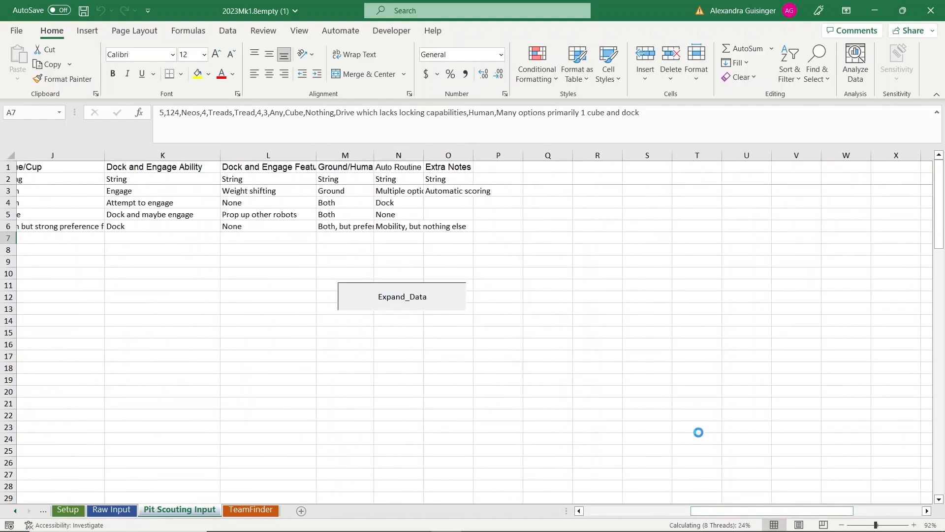
# - Choose team 1712 in cell A1 of the TeamFinder sheet
pyautogui.moveTo(797, 513); pyautogui.dragTo(348, 526)
pyautogui.click(252, 509)
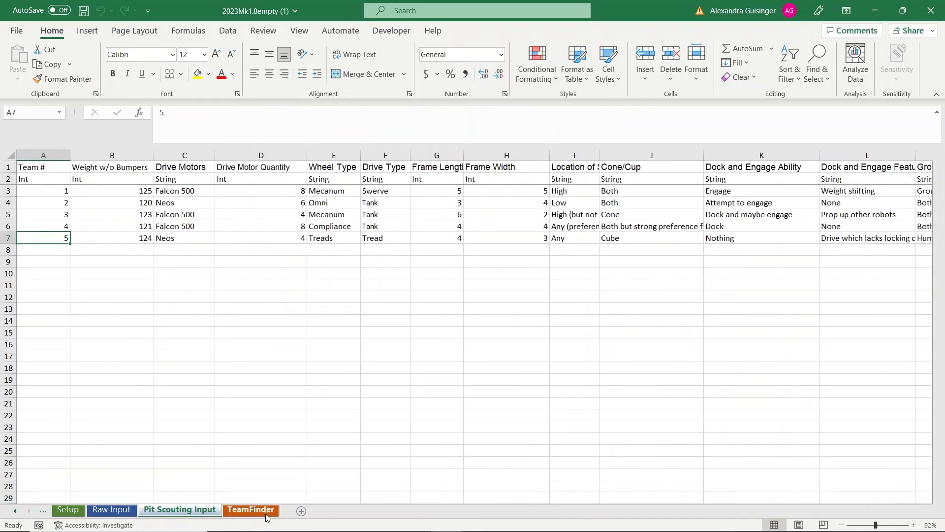
pyautogui.click(82, 164)
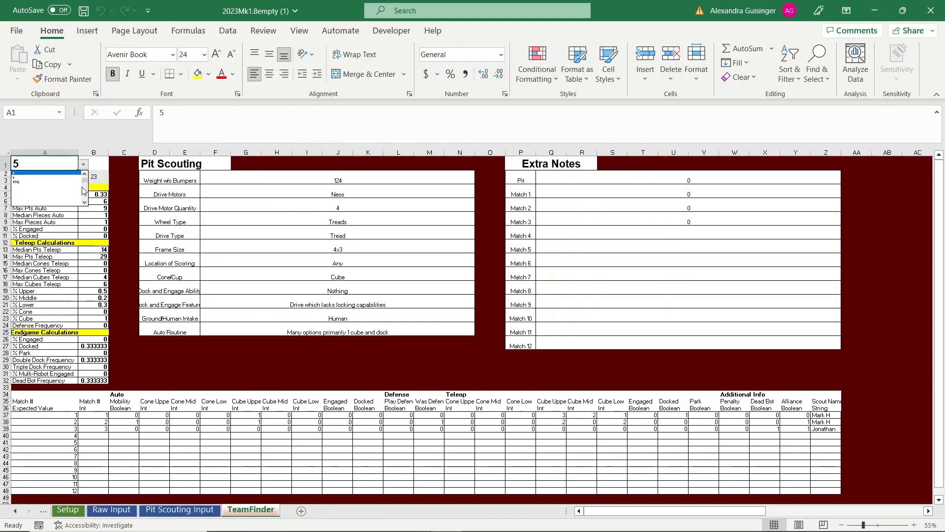
pyautogui.click(67, 182)
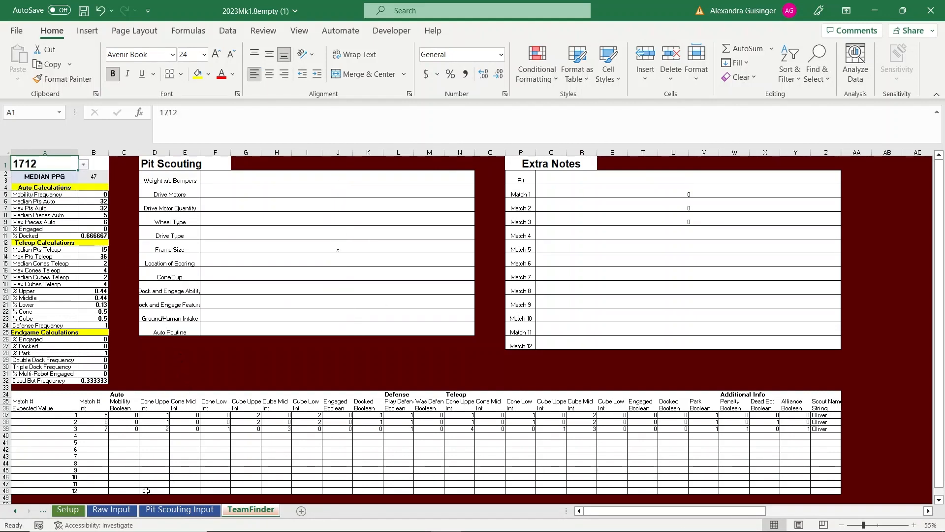
# - Examine the statistic headings on the Summary Statistics sheet one by one, from Median PPG through % Engaged Teleop
pyautogui.click(12, 511)
pyautogui.click(12, 511)
pyautogui.click(11, 511)
pyautogui.click(13, 512)
pyautogui.click(13, 512)
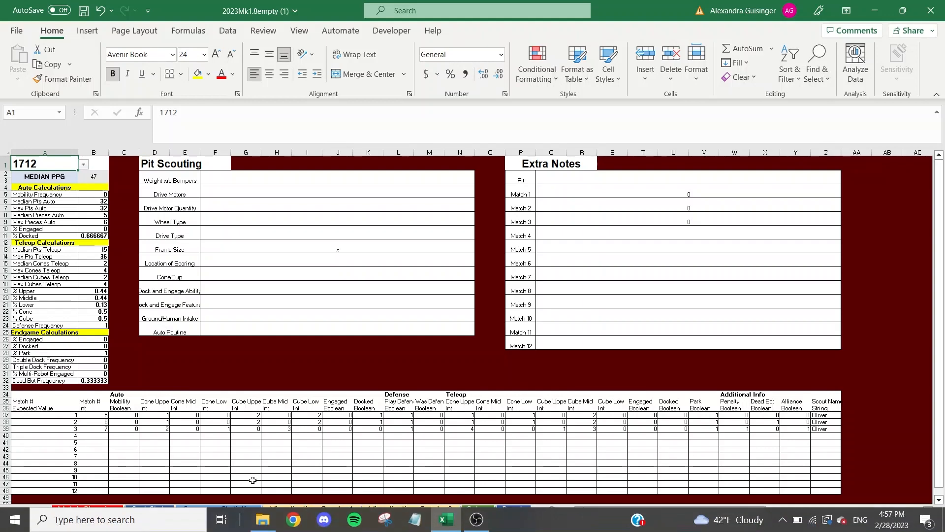
pyautogui.click(236, 511)
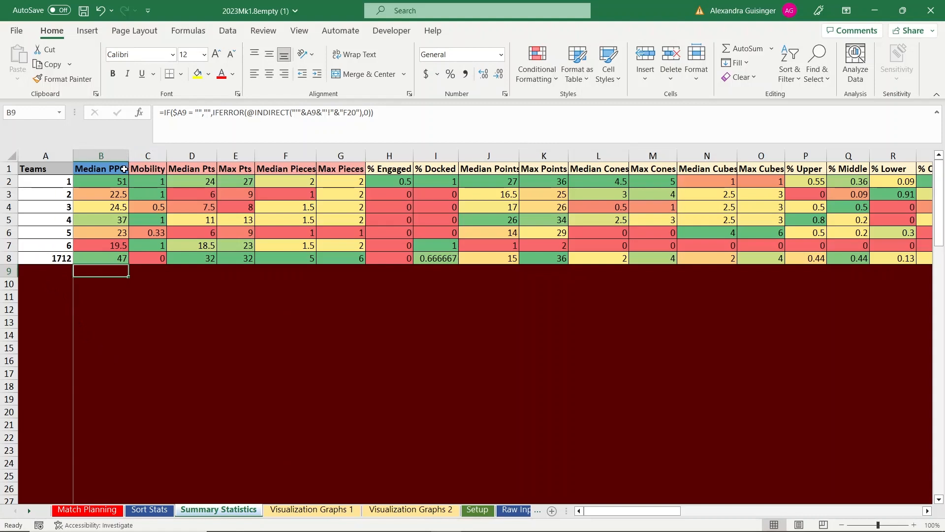
pyautogui.click(124, 169)
pyautogui.press('Right')
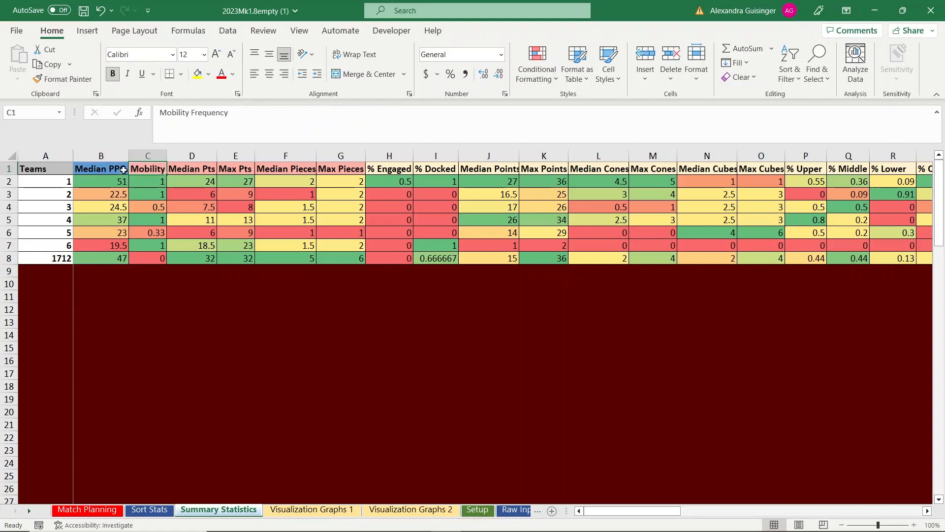
pyautogui.press('Right')
pyautogui.press('Right')
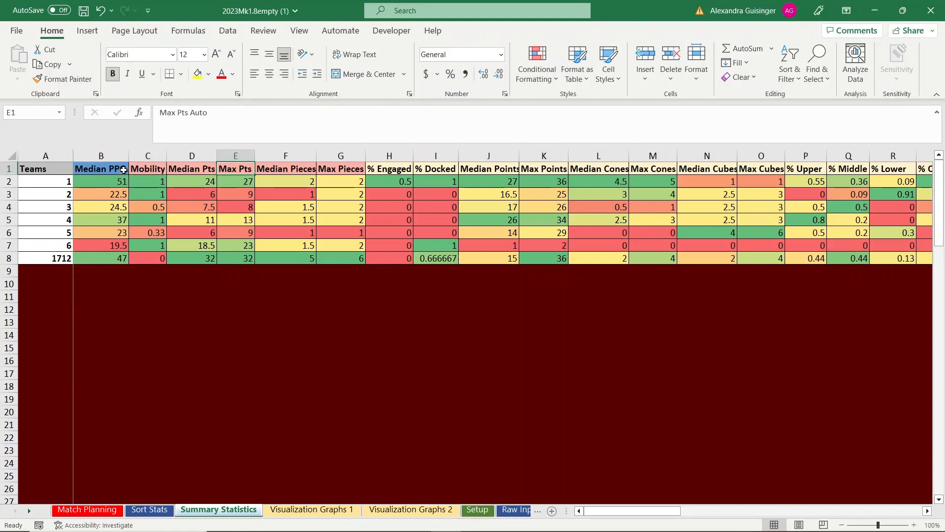
pyautogui.press('Right')
pyautogui.press('Right')
pyautogui.press('Right')
pyautogui.press('Right')
pyautogui.press('Right')
pyautogui.press('Right')
pyautogui.press('Right')
pyautogui.press('Right')
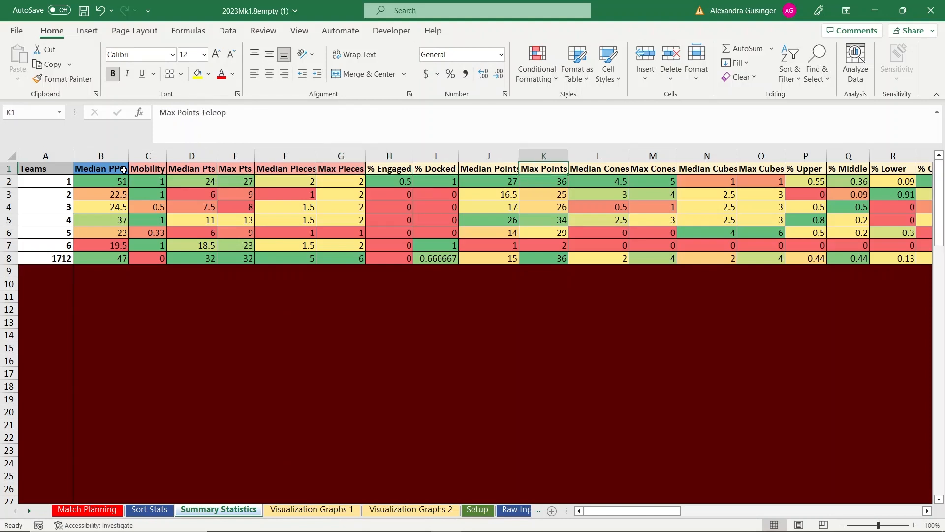
pyautogui.press('Right')
pyautogui.press('Right')
pyautogui.press('Right')
pyautogui.press('Right')
pyautogui.press('Right')
pyautogui.press('Right')
pyautogui.press('Right')
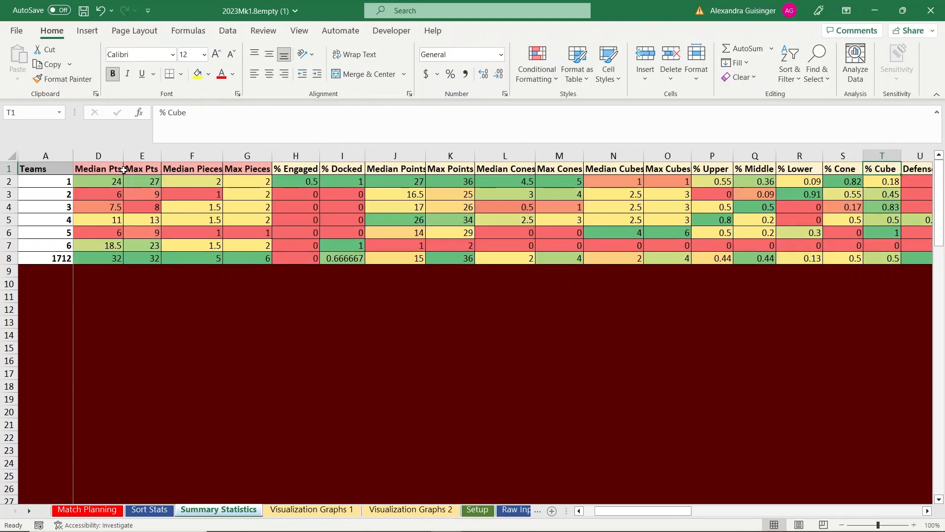
pyautogui.press('Right')
pyautogui.press('Right')
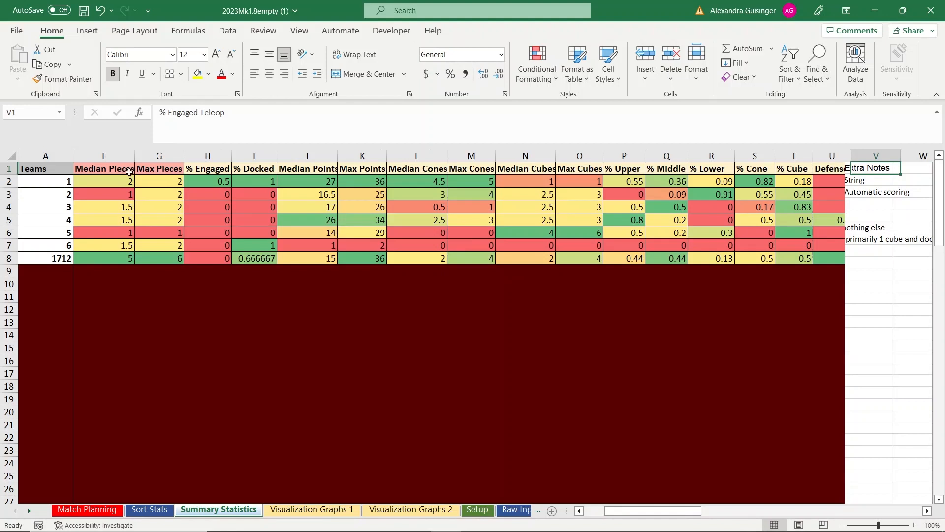
# - Sort the teams on the Sort Stats sheet by Median Pieces Auto
pyautogui.click(146, 511)
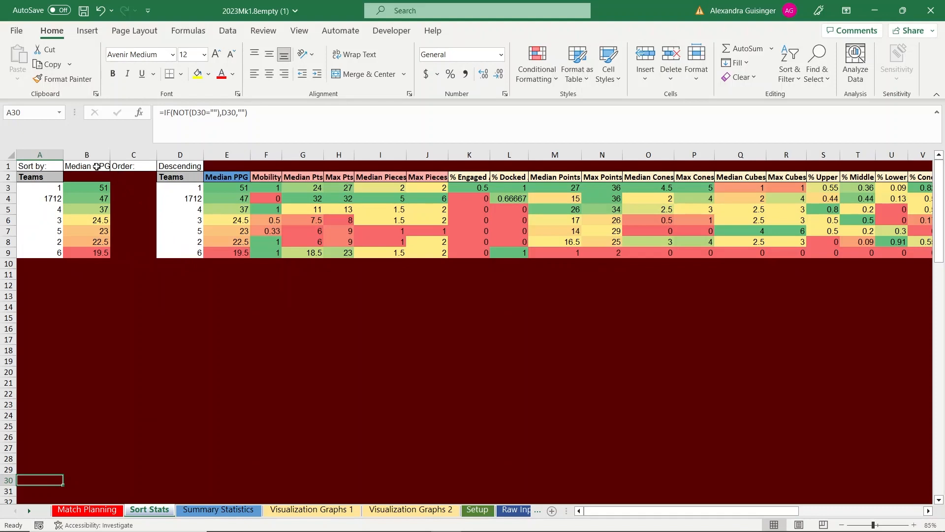
pyautogui.click(97, 167)
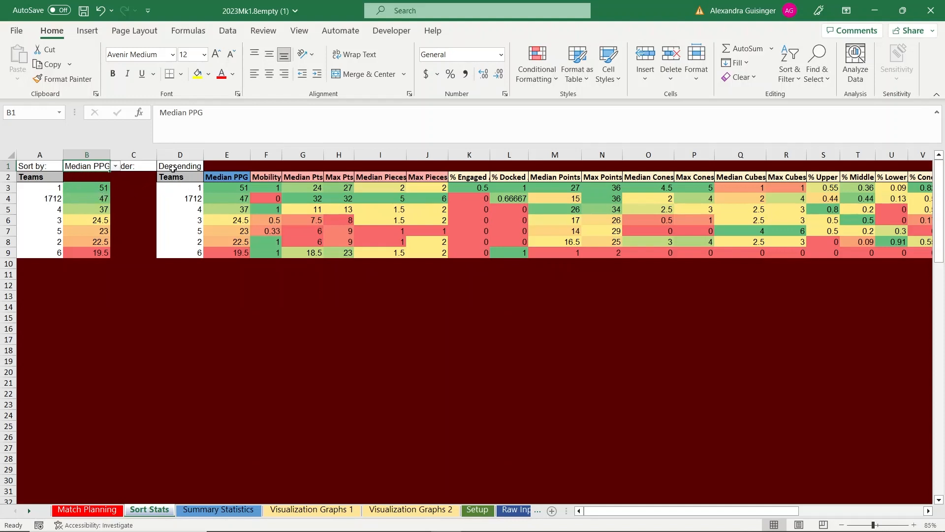
pyautogui.click(115, 166)
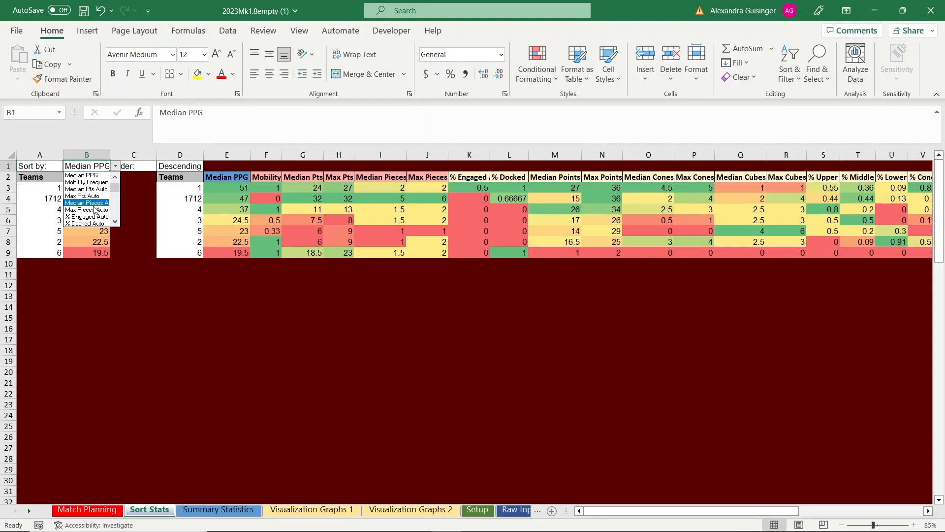
pyautogui.click(95, 202)
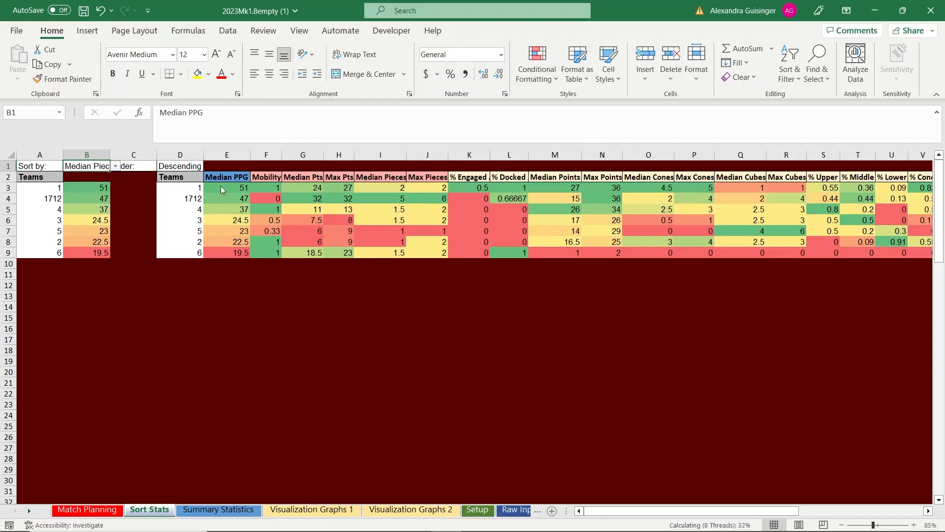
# - Change the sort order on the Sort Stats sheet to Ascending
pyautogui.click(196, 167)
pyautogui.click(209, 166)
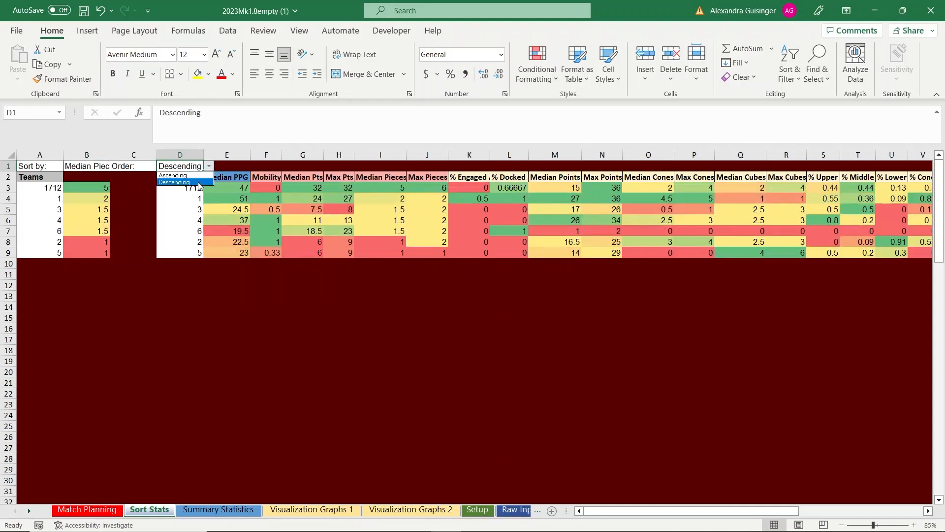
pyautogui.click(196, 176)
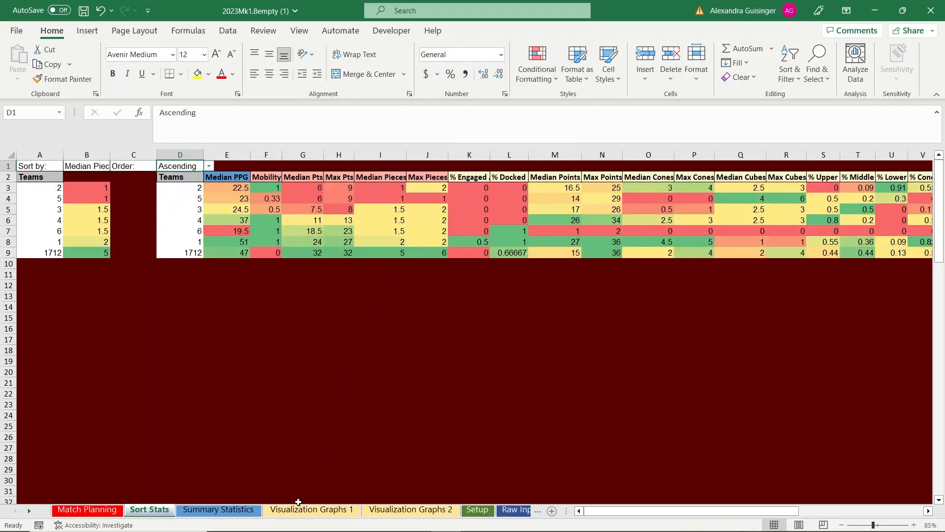
# - On the Visualization Graphs 1 sheet, extend all four ranges in the all-teams bubble chart's series formula to row 8
pyautogui.click(311, 510)
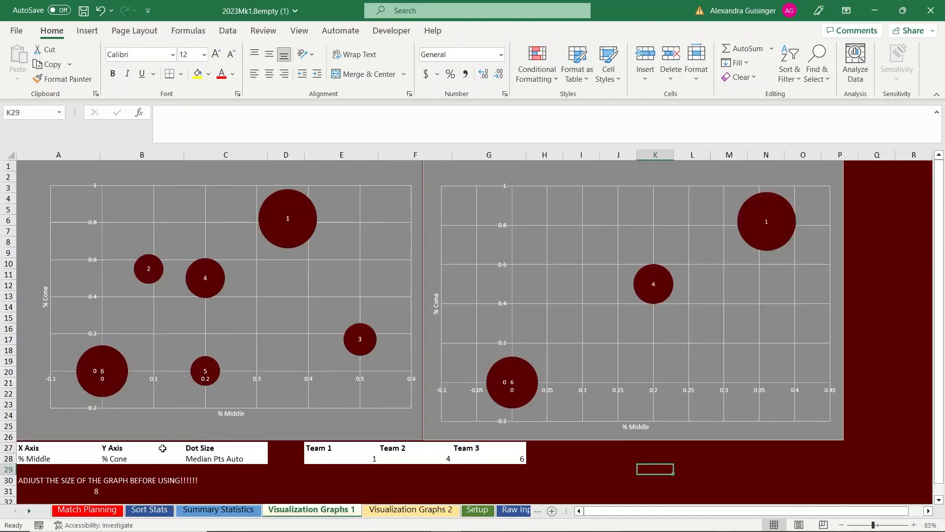
pyautogui.click(84, 493)
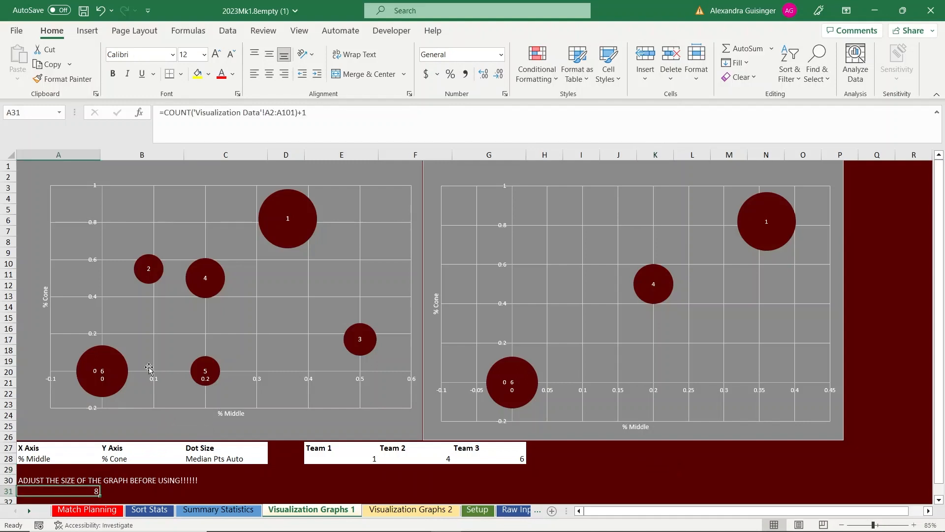
pyautogui.click(112, 366)
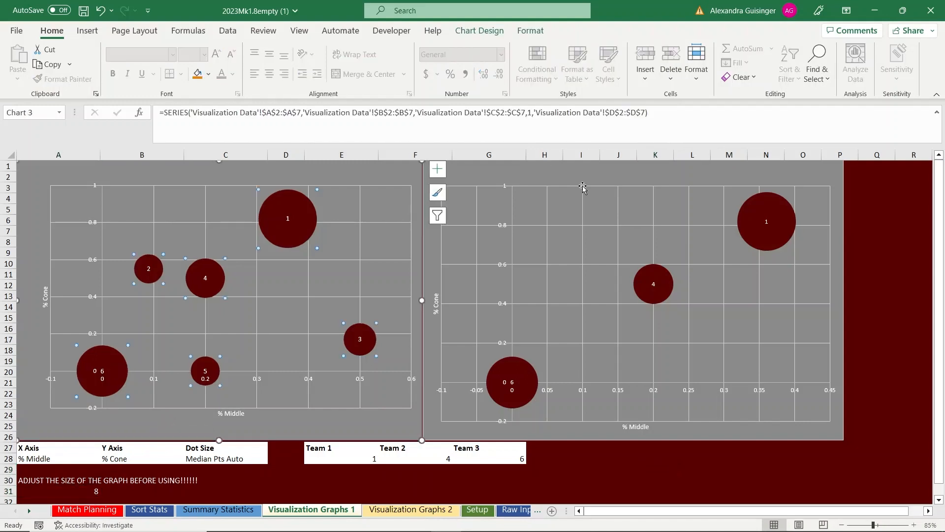
pyautogui.click(294, 124)
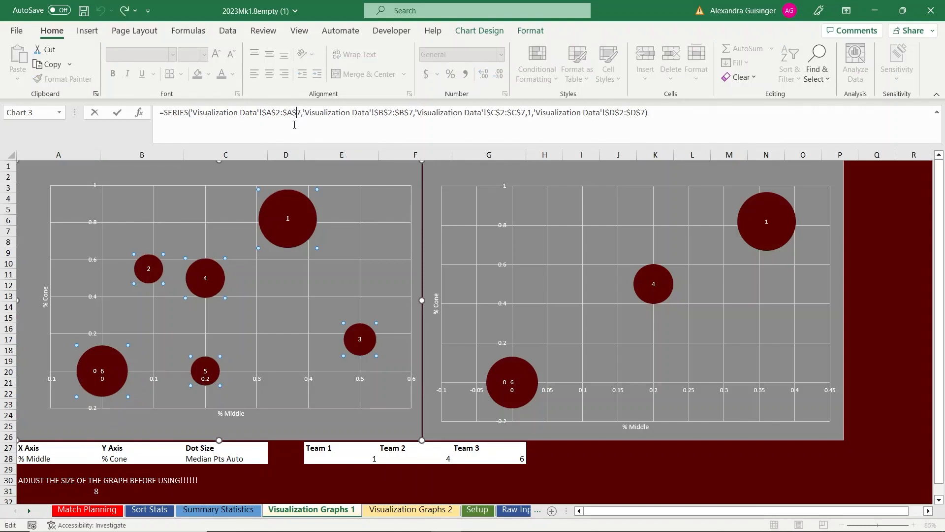
pyautogui.press('BackSpace')
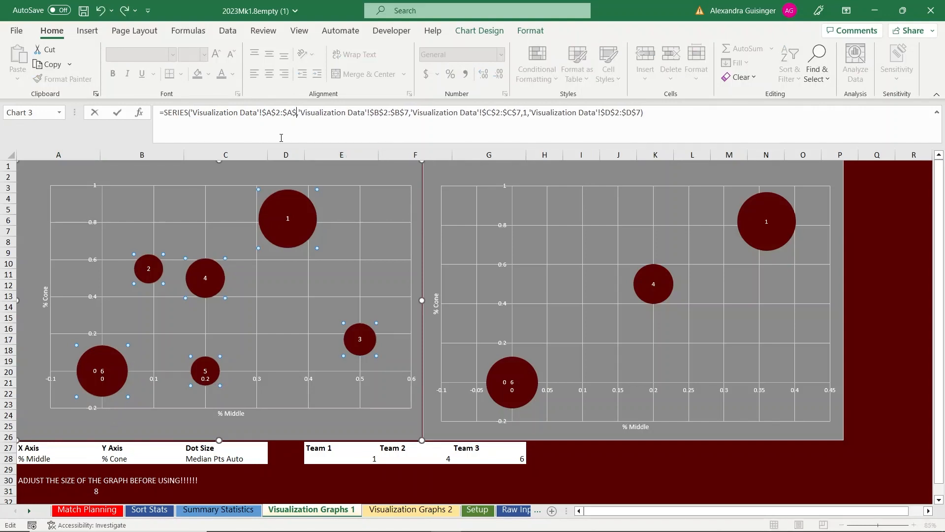
pyautogui.write('8')
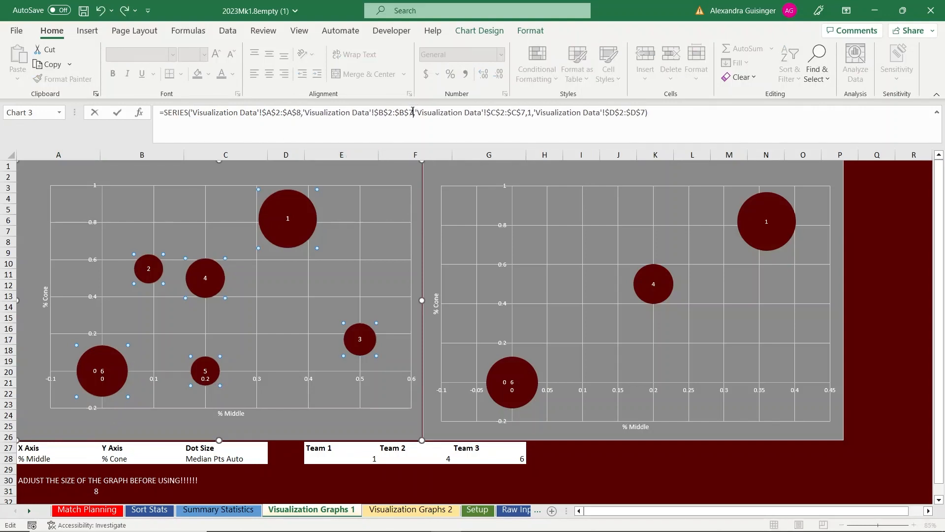
pyautogui.press('BackSpace')
pyautogui.write('8')
pyautogui.click(526, 113)
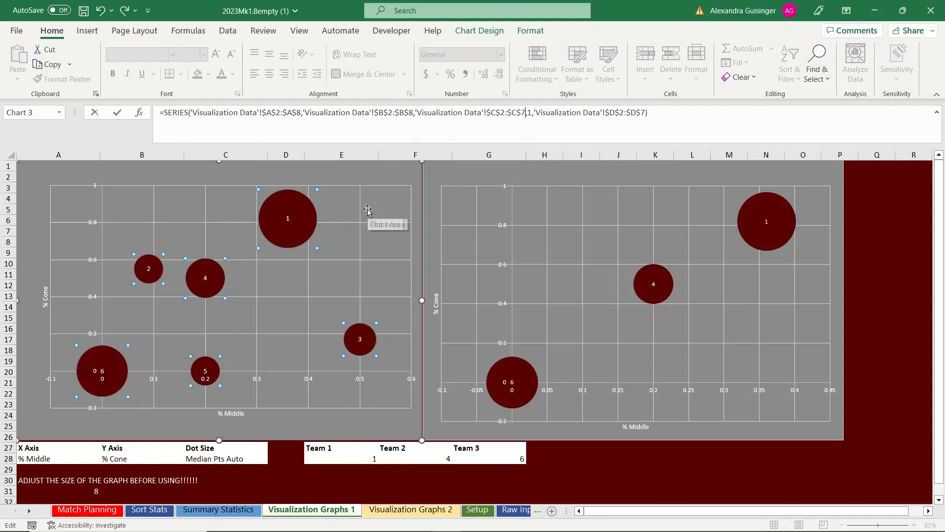
pyautogui.press('BackSpace')
pyautogui.write('8')
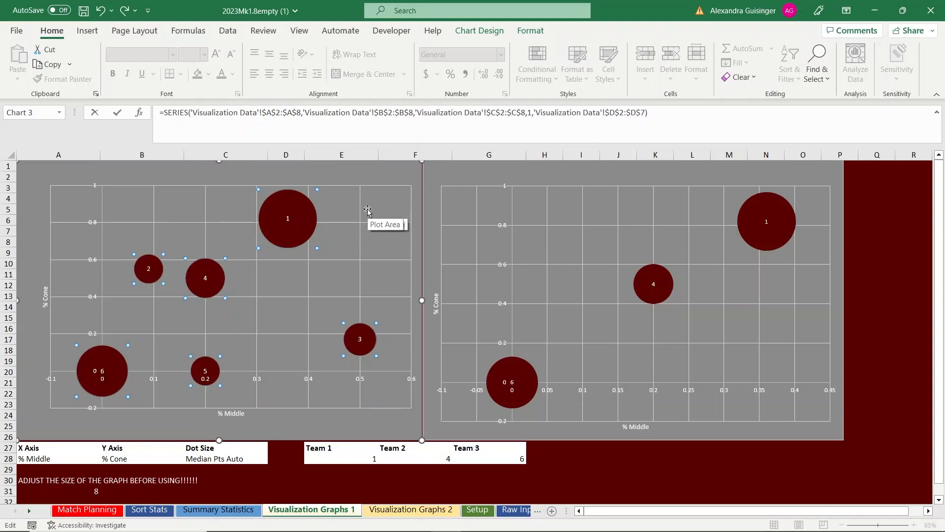
pyautogui.click(646, 113)
pyautogui.press('BackSpace')
pyautogui.write('8')
pyautogui.press('Return')
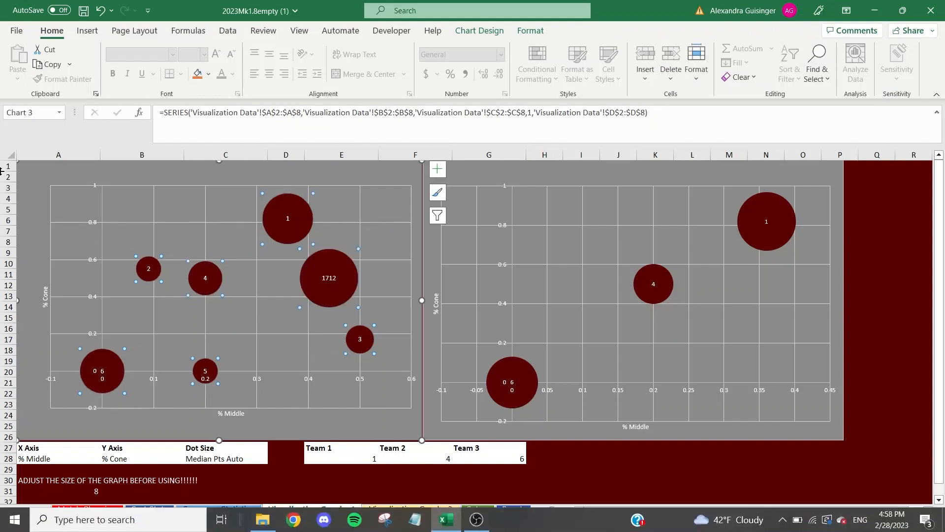
# - Set the bubble charts' X axis to Median PPG and their Y axis to Defense Frequency
pyautogui.click(56, 462)
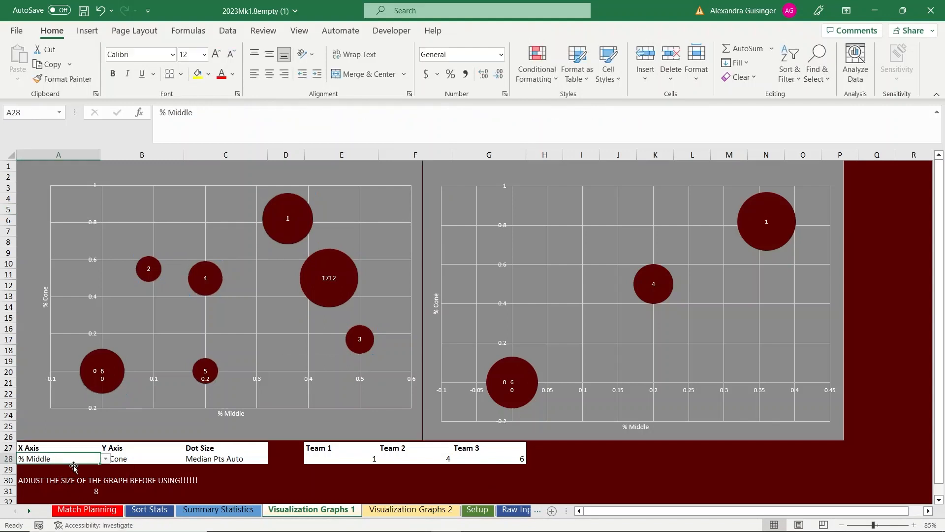
pyautogui.click(106, 459)
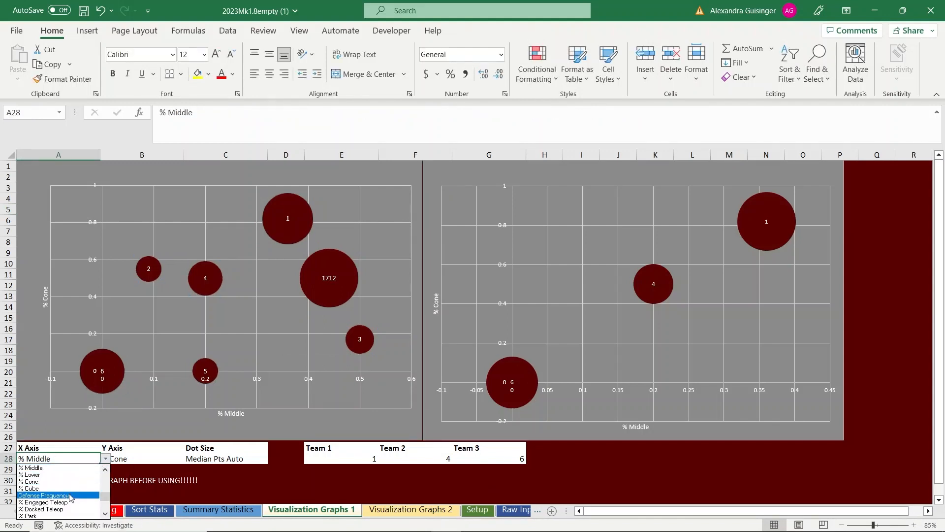
pyautogui.moveTo(106, 498); pyautogui.dragTo(104, 443)
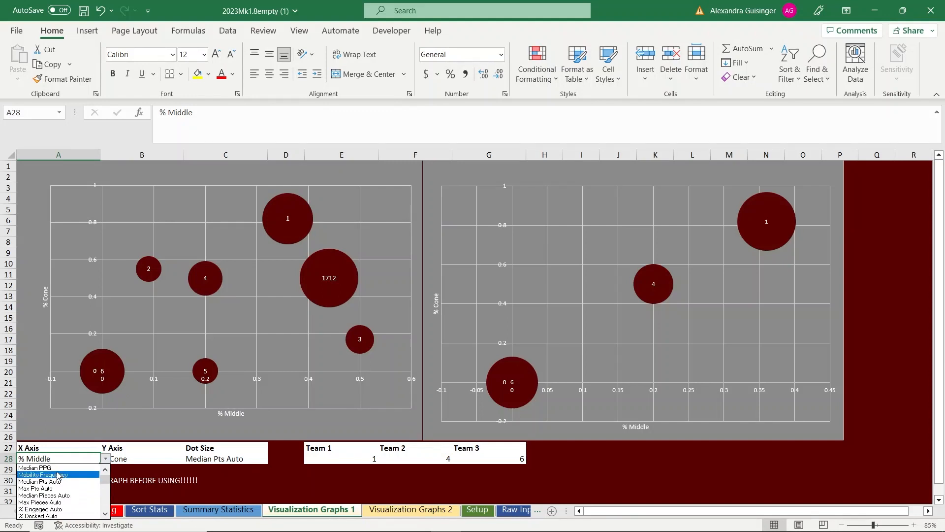
pyautogui.click(83, 474)
pyautogui.click(151, 458)
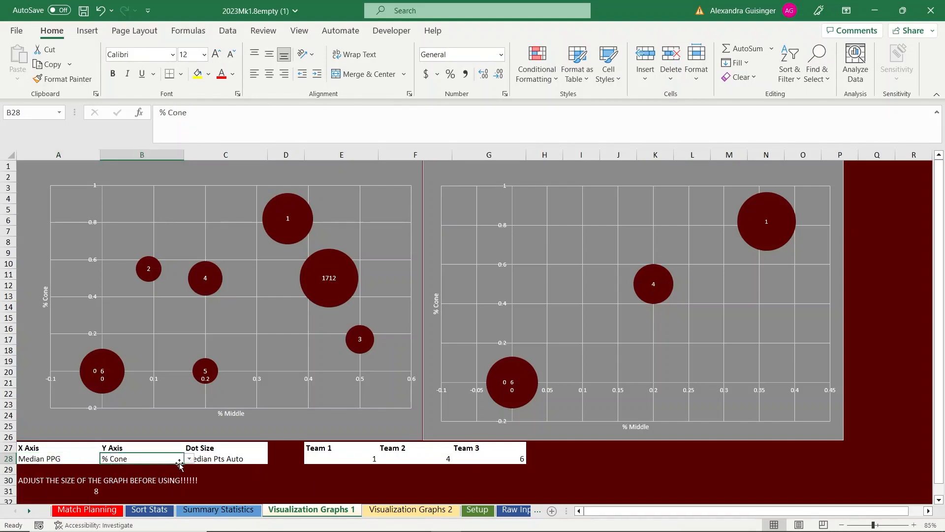
pyautogui.click(190, 461)
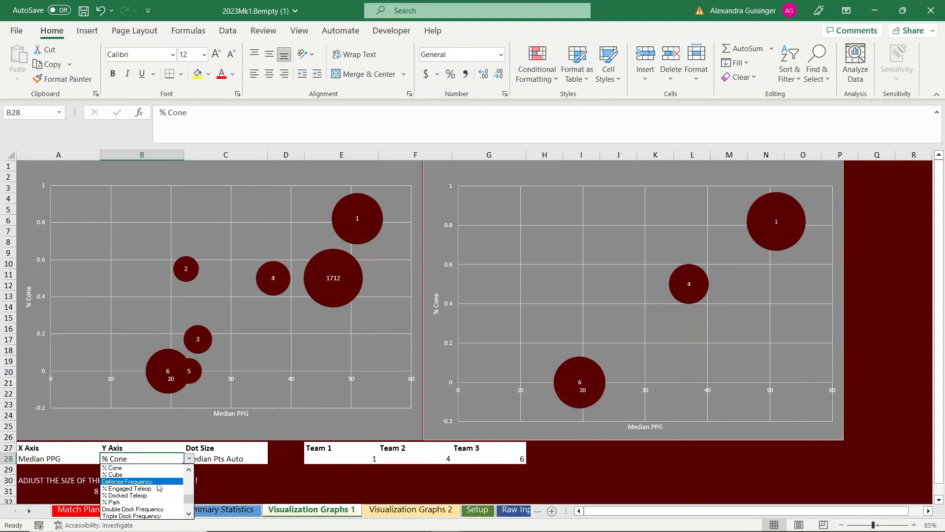
pyautogui.click(159, 484)
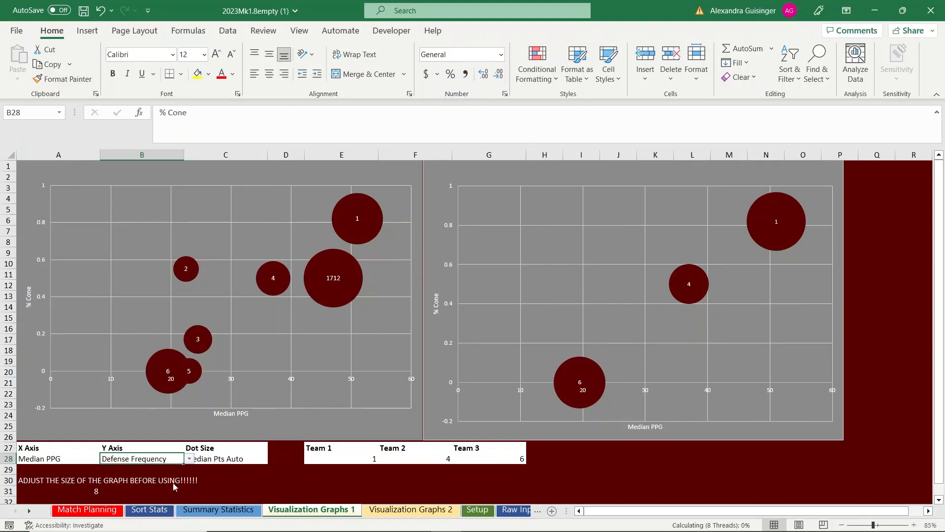
pyautogui.click(257, 472)
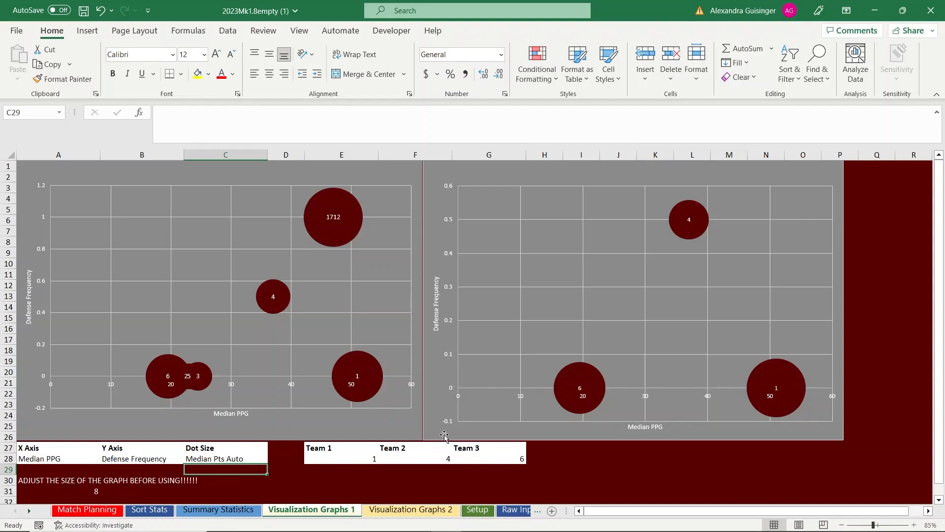
# - Set Team 2 to 5 and Team 3 to 1712 for the three-team comparison chart
pyautogui.click(425, 466)
pyautogui.click(433, 461)
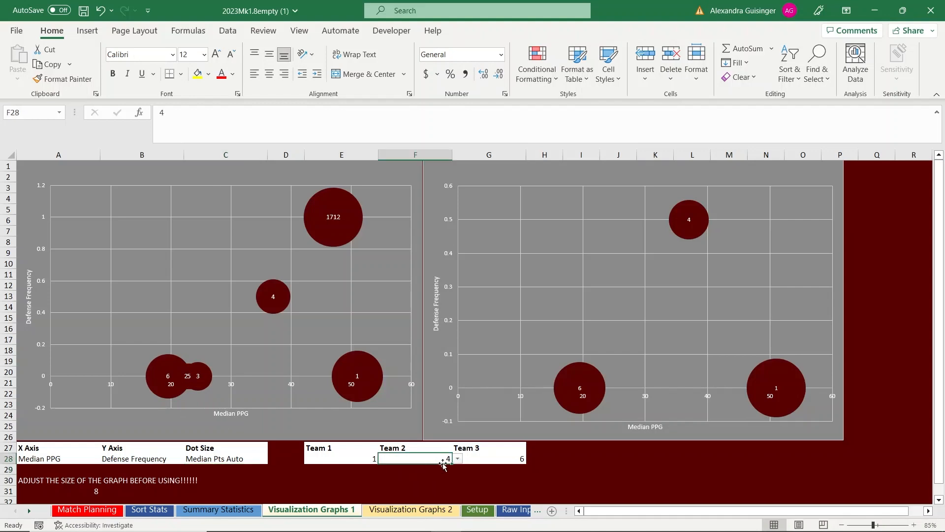
pyautogui.click(457, 458)
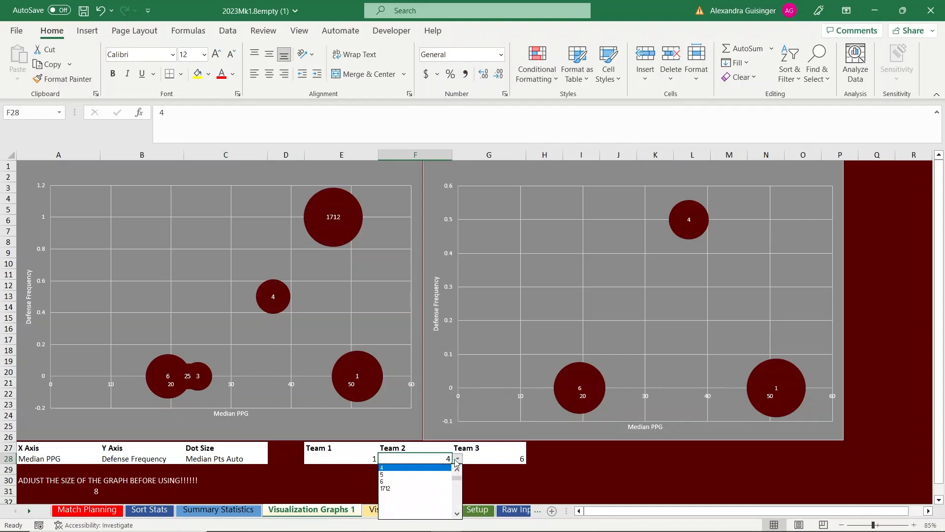
pyautogui.click(412, 475)
pyautogui.click(523, 463)
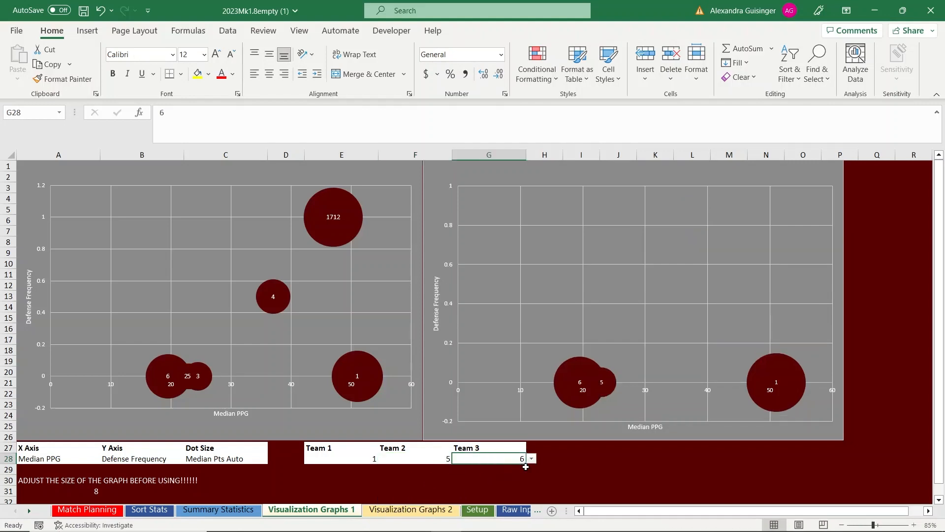
pyautogui.click(532, 461)
pyautogui.click(500, 474)
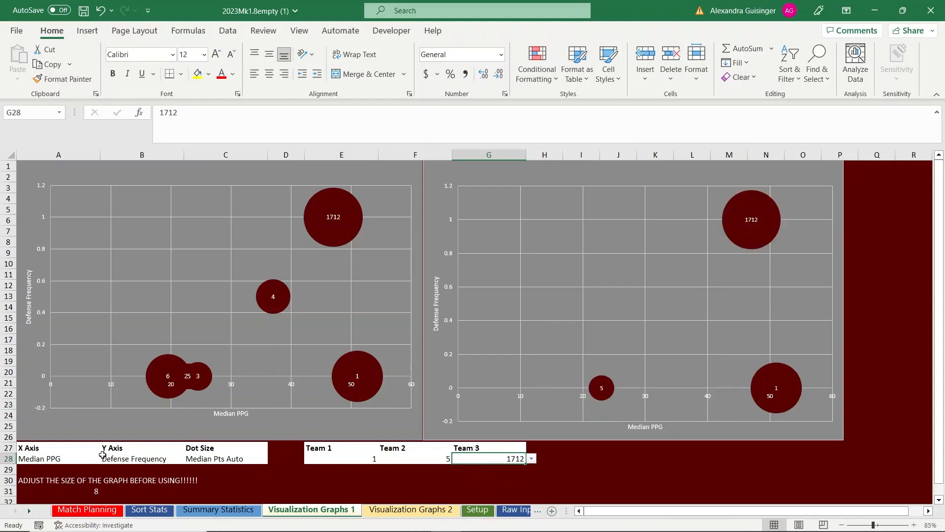
# - Set the yAxis statistic of the line chart on the Visualization Graphs 2 sheet to PPG
pyautogui.click(410, 510)
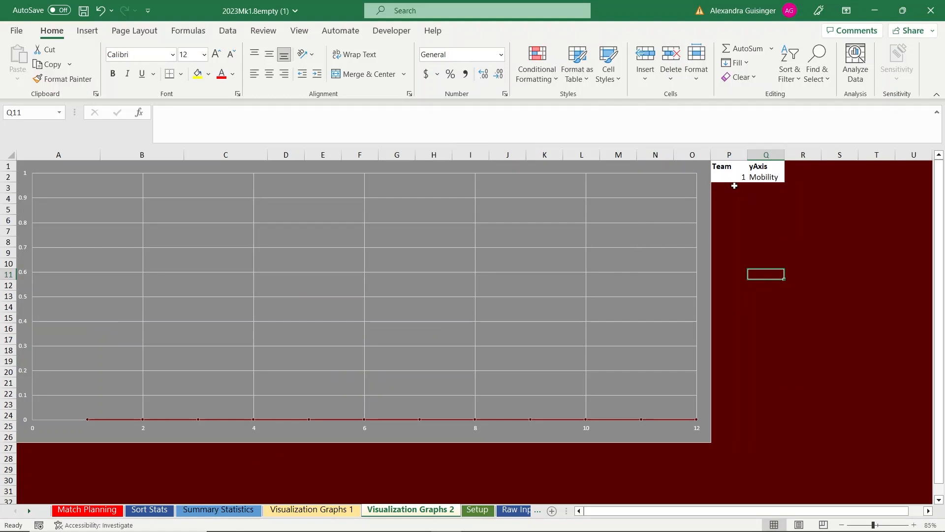
pyautogui.click(743, 179)
pyautogui.click(762, 179)
pyautogui.click(792, 182)
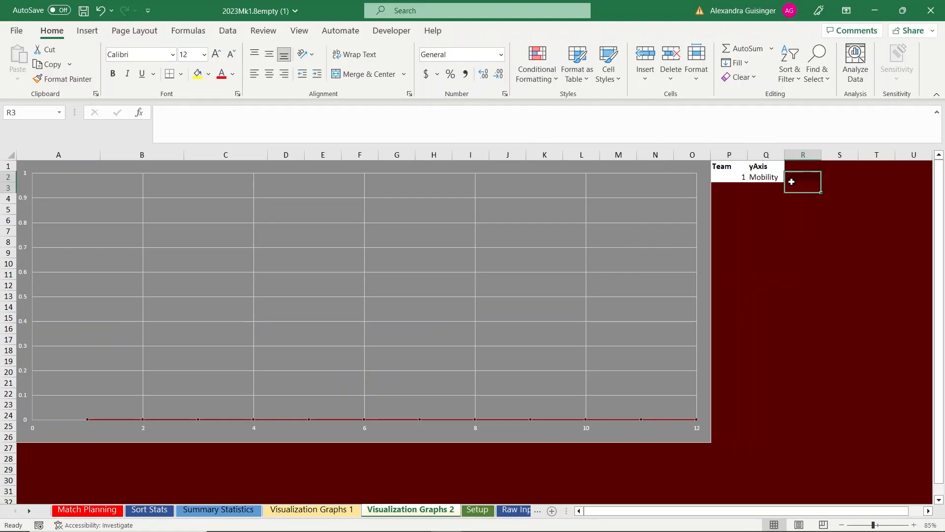
pyautogui.click(781, 180)
pyautogui.click(789, 179)
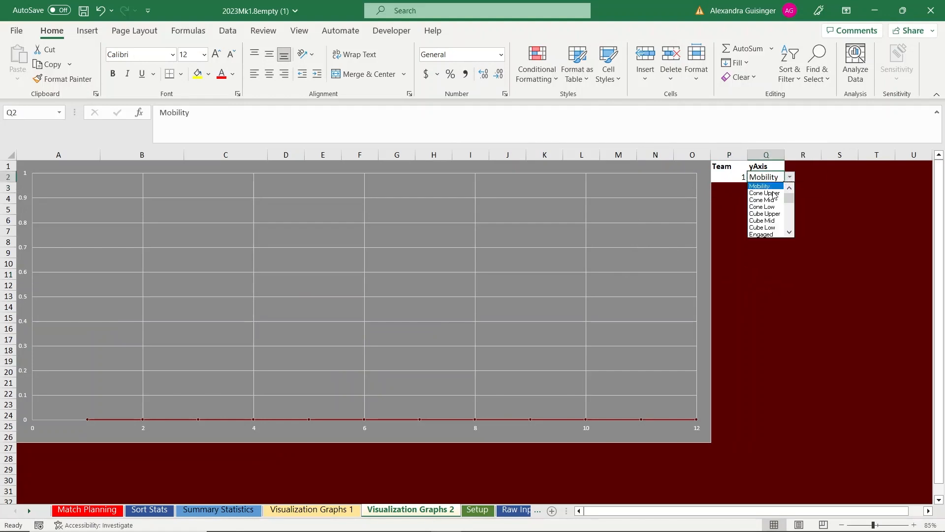
pyautogui.moveTo(789, 201); pyautogui.dragTo(790, 231)
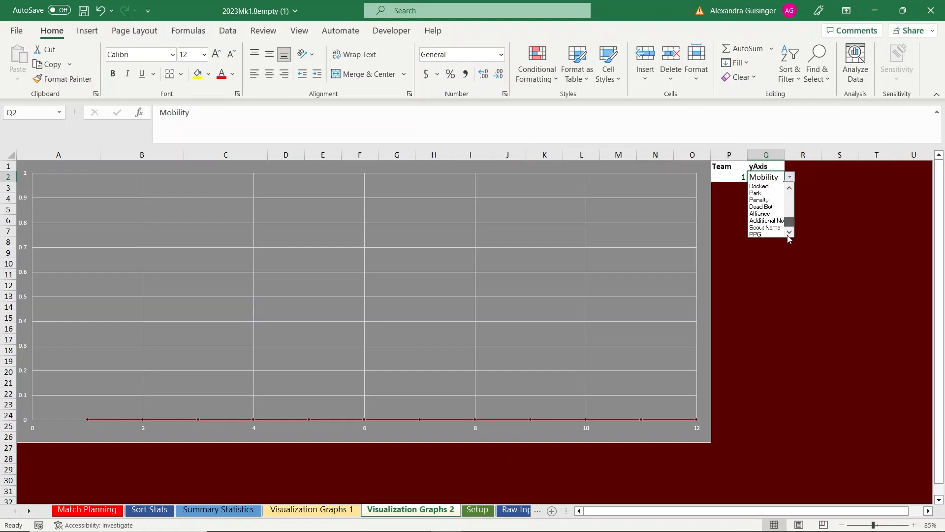
pyautogui.click(790, 234)
pyautogui.click(777, 235)
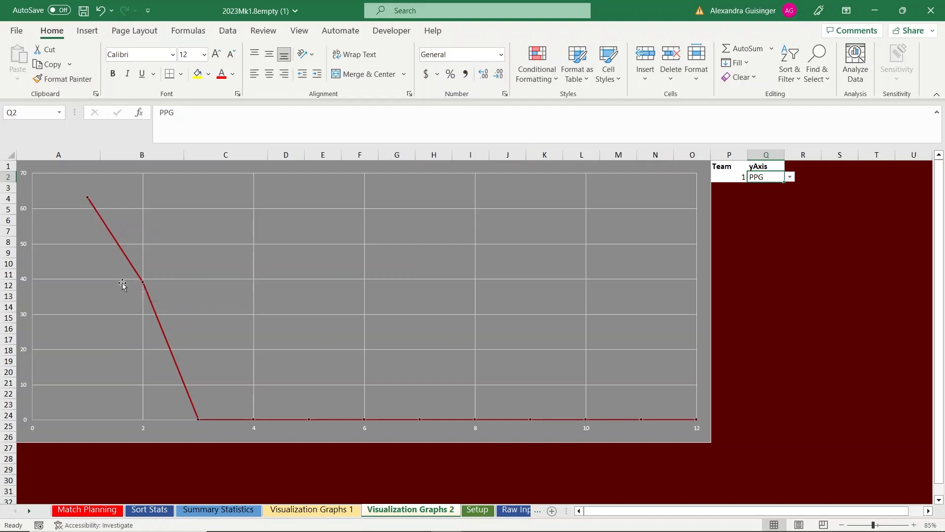
# - Choose team 1712 for the line chart on the Visualization Graphs 2 sheet
pyautogui.click(741, 177)
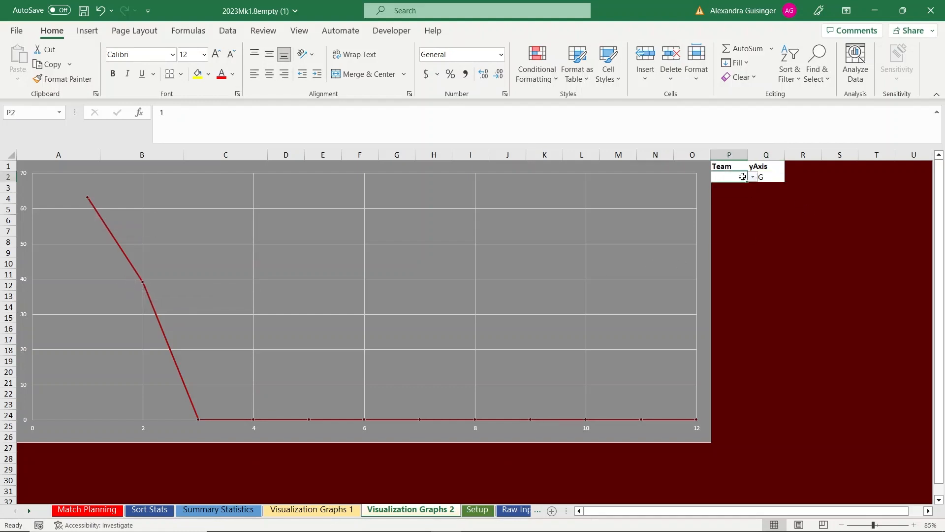
pyautogui.click(753, 177)
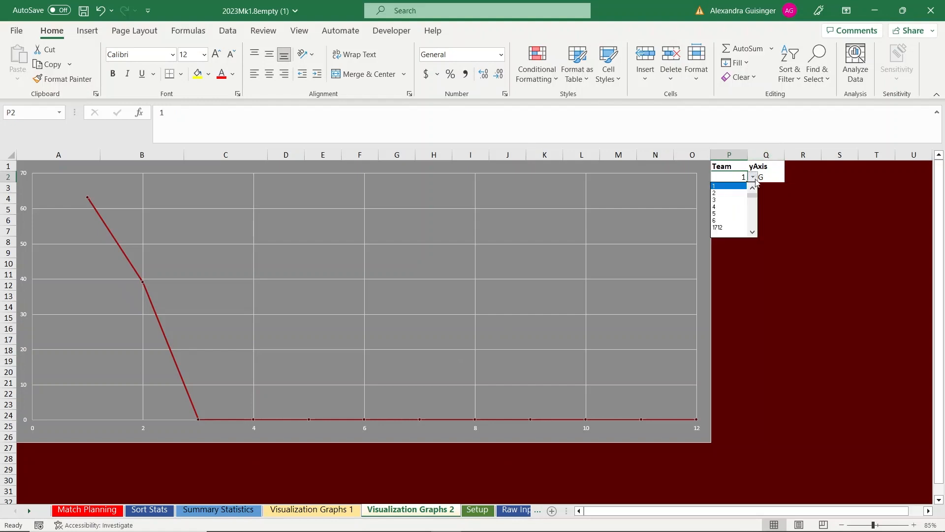
pyautogui.click(720, 226)
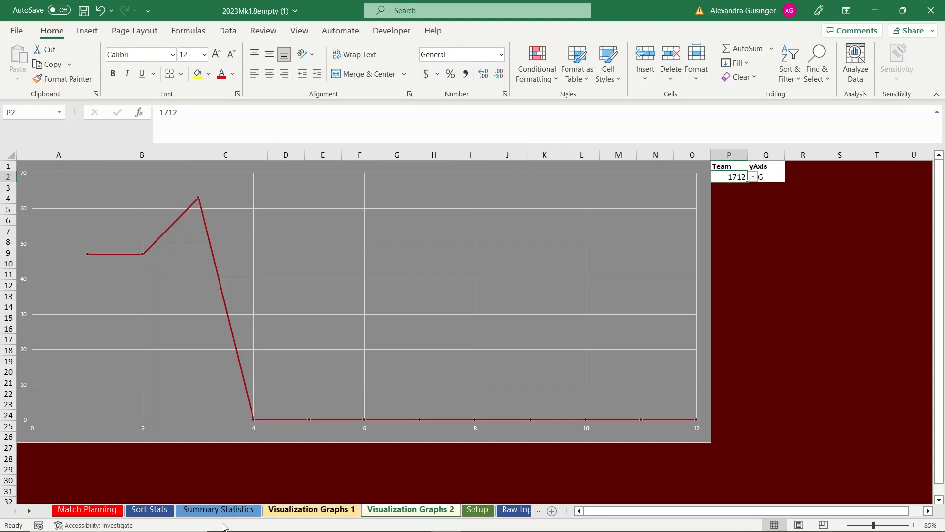
# - Look over the Match Planning sheet and the match schedule on the Setup sheet that feeds it, then return to Match Planning
pyautogui.click(87, 509)
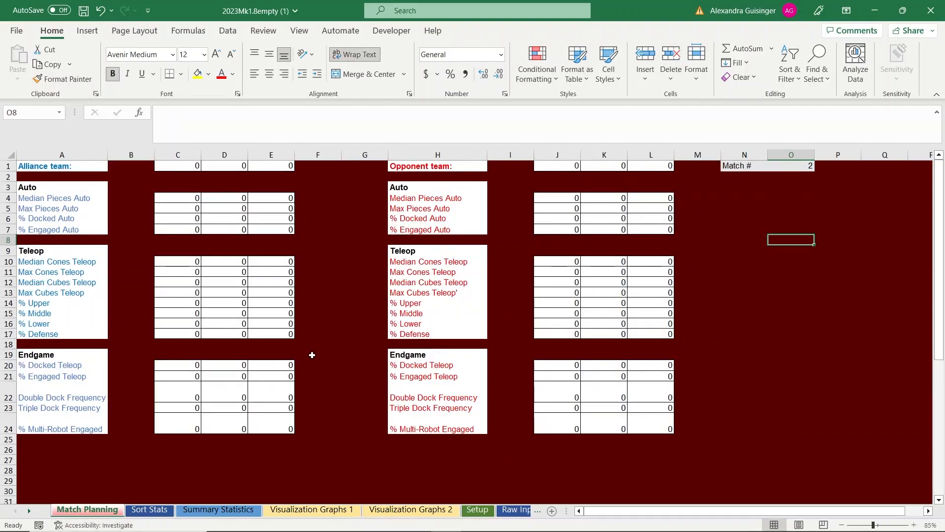
pyautogui.click(477, 510)
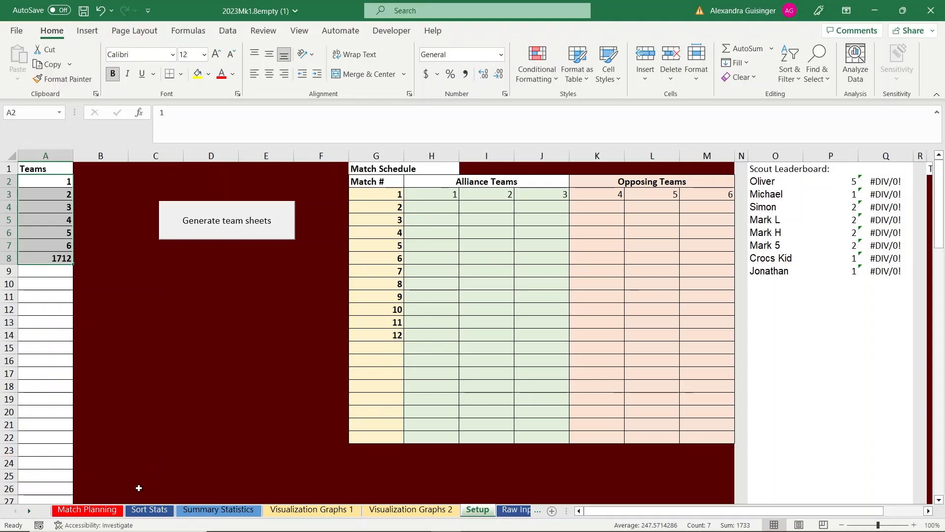
pyautogui.click(100, 512)
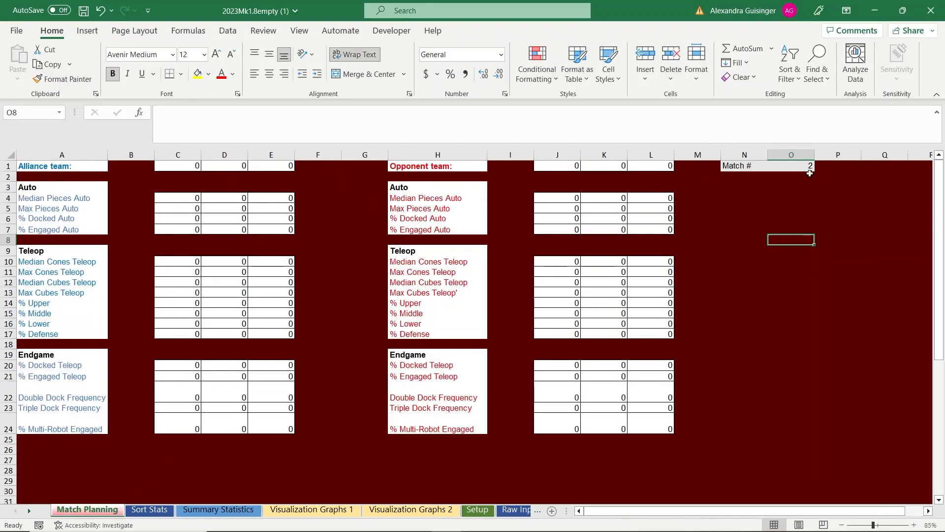
# - Set the Match # on the Match Planning sheet to 1 to load that match's alliance and opponent statistics
pyautogui.click(810, 175)
pyautogui.click(810, 166)
pyautogui.click(820, 166)
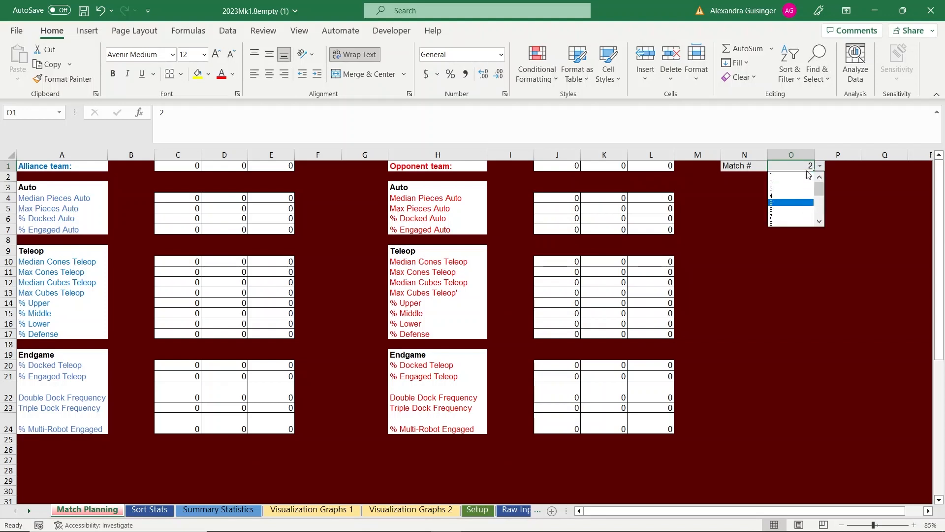
pyautogui.click(799, 173)
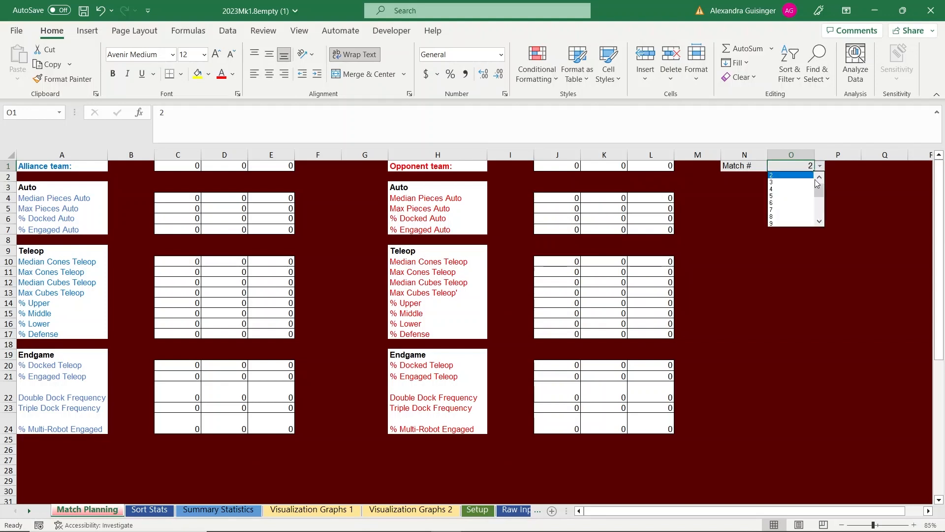
pyautogui.click(820, 166)
pyautogui.click(808, 176)
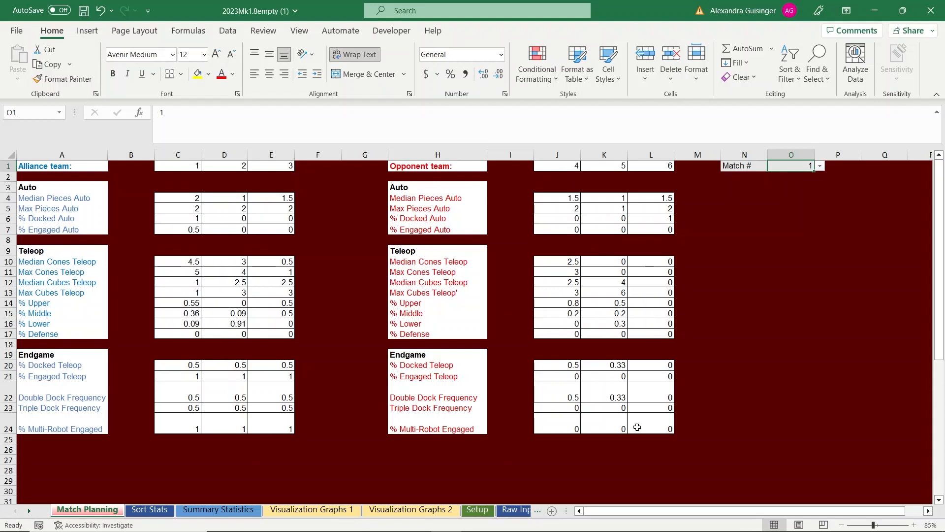
# - Unhide the Visualization Data, Data Accuracy Checking and Defense by Alliance sheets
pyautogui.click(432, 514)
pyautogui.rightClick(431, 515)
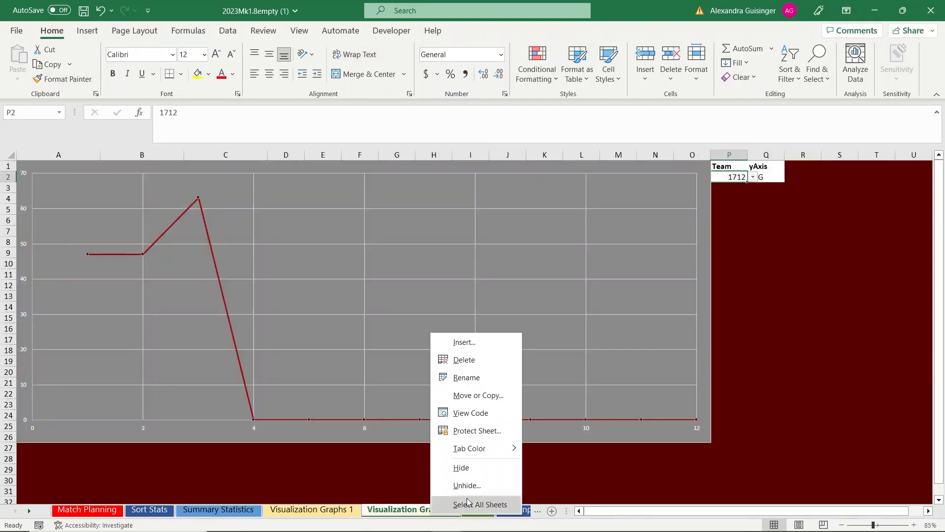
pyautogui.click(492, 481)
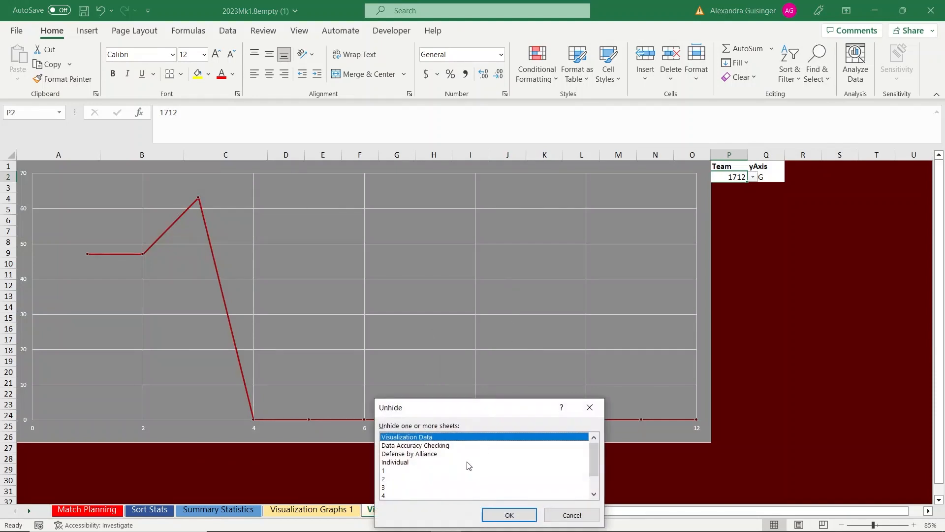
pyautogui.click(430, 455)
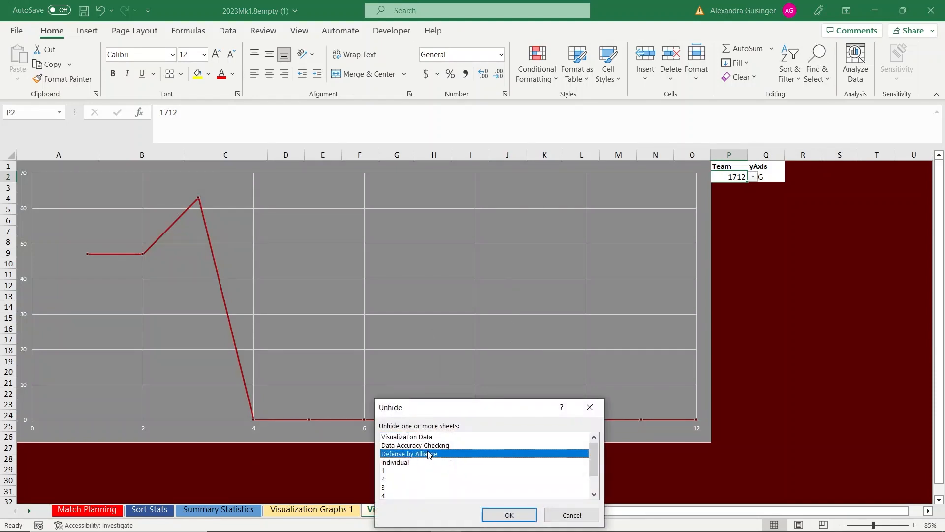
pyautogui.keyDown('shift'); pyautogui.click(428, 440); pyautogui.keyUp('shift')
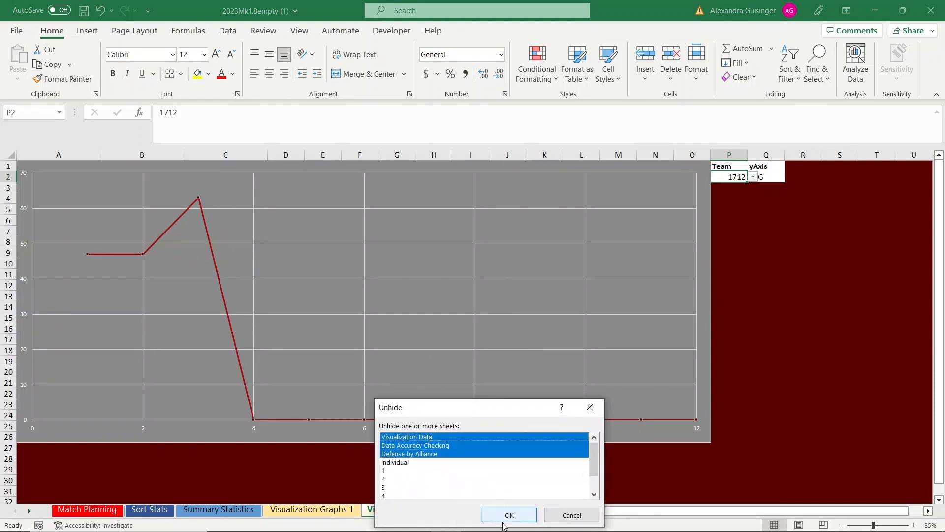
pyautogui.click(503, 521)
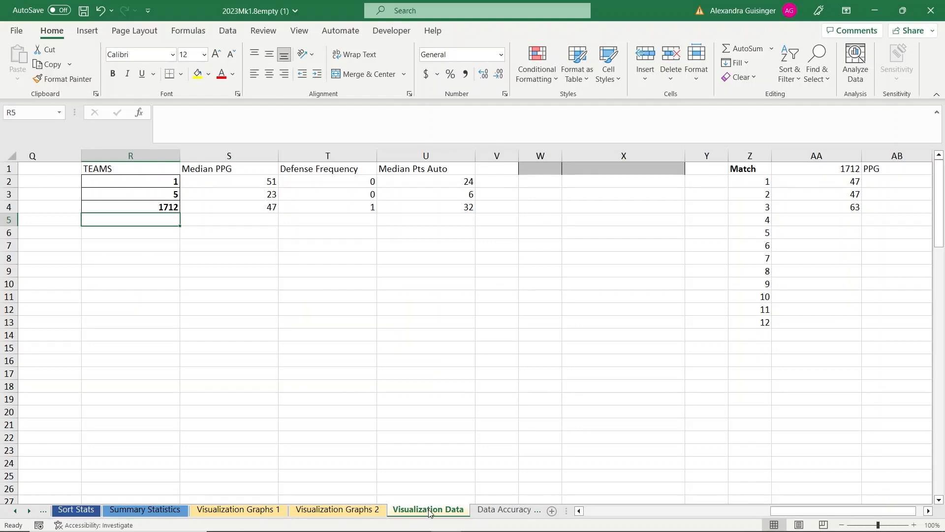
# - Examine the Data Accuracy Checking sheet, the Scout Leaderboard on the Setup sheet, and the Defense by Alliance sheet
pyautogui.hotkey('ctrl', 'pagedown')
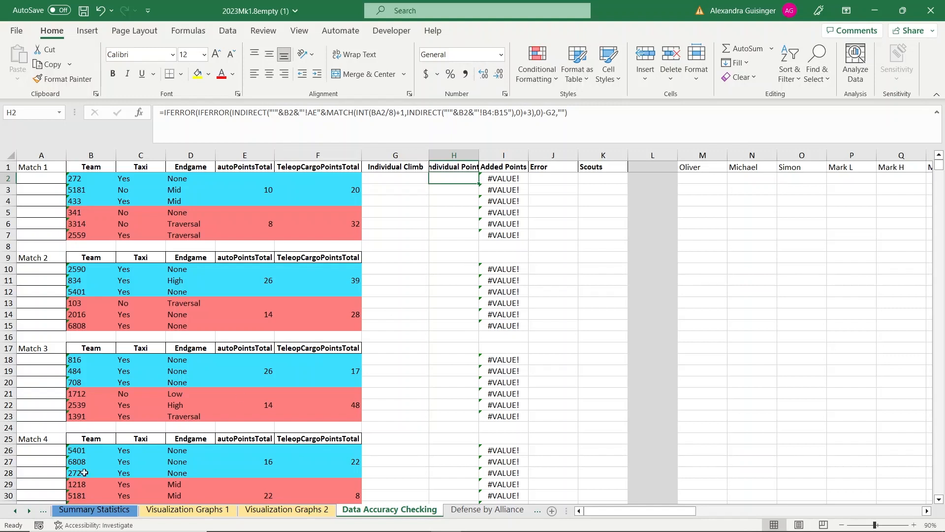
pyautogui.click(29, 511)
pyautogui.click(29, 510)
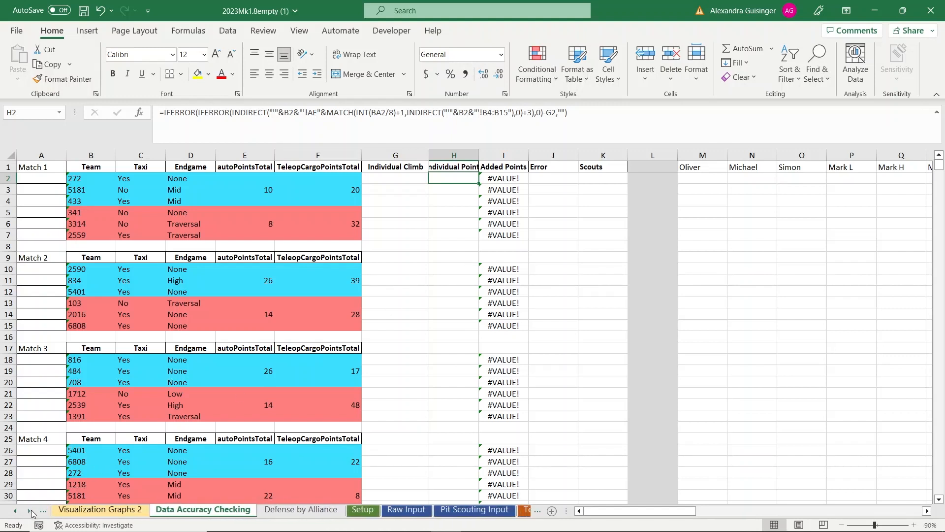
pyautogui.click(364, 510)
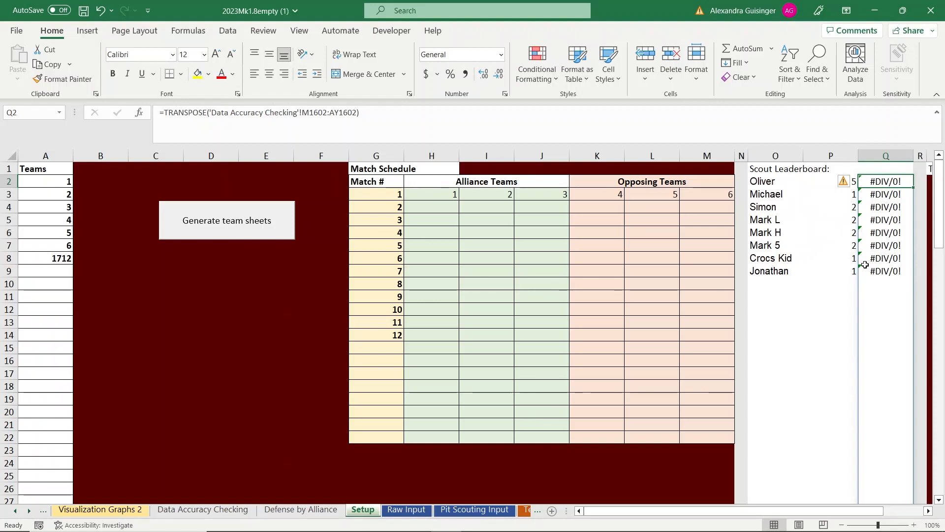
pyautogui.click(301, 509)
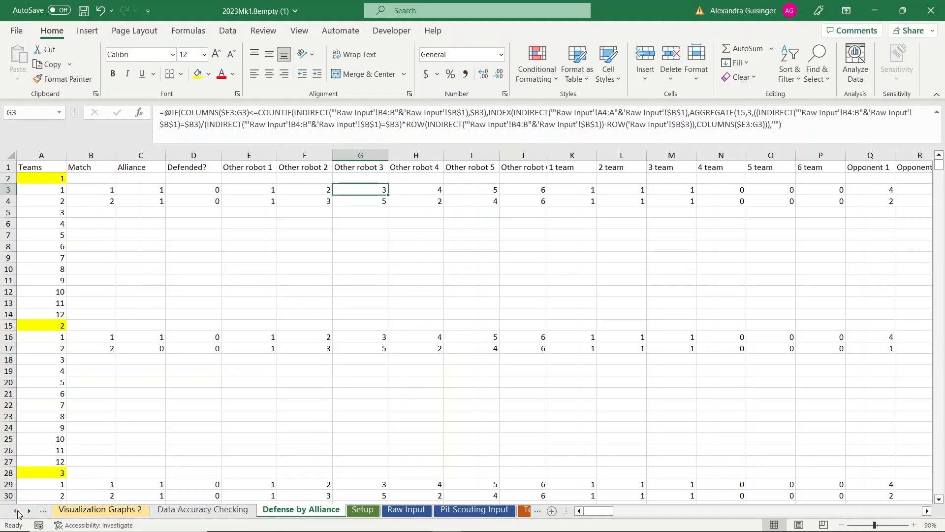
# - Inspect the Median Alliance and Undefended Alliance Effect columns on Summary Statistics, including team 4's formulas in AC5 and AD5
pyautogui.click(16, 511)
pyautogui.click(16, 511)
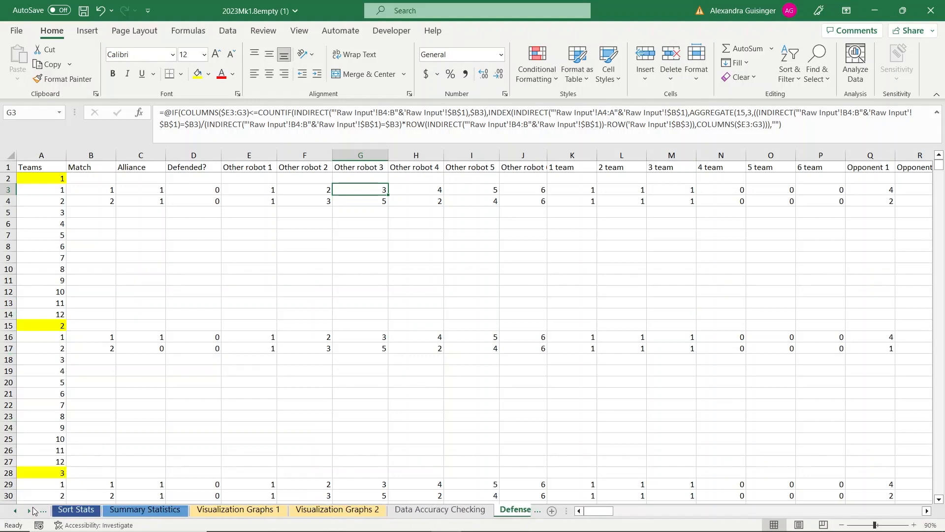
pyautogui.click(140, 510)
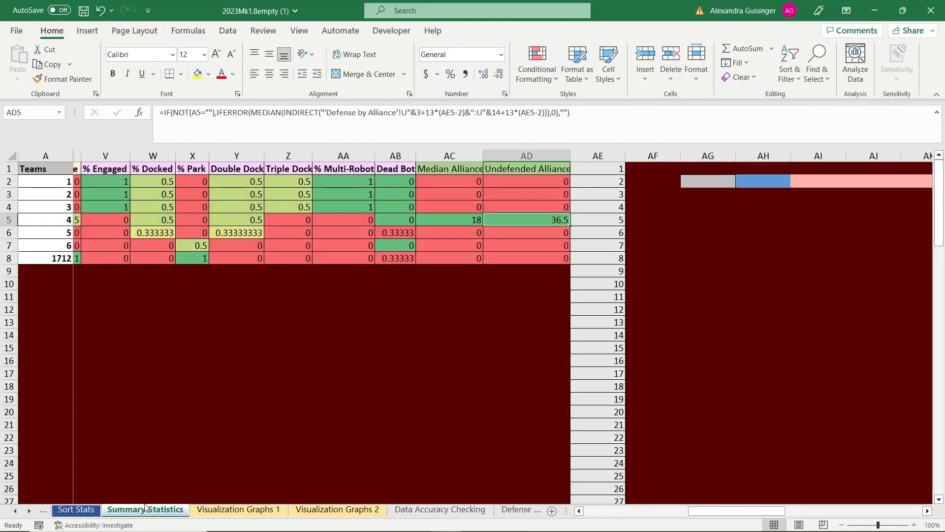
pyautogui.click(466, 173)
pyautogui.click(525, 169)
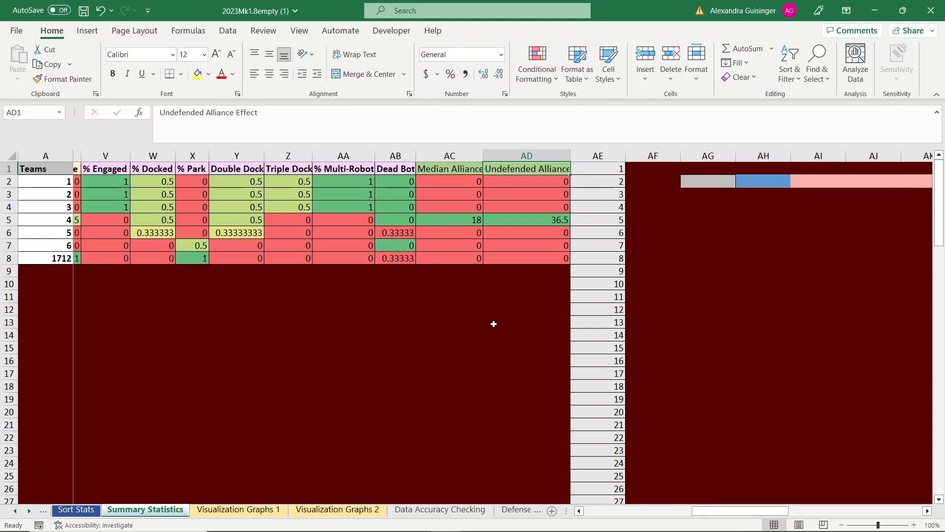
pyautogui.click(446, 223)
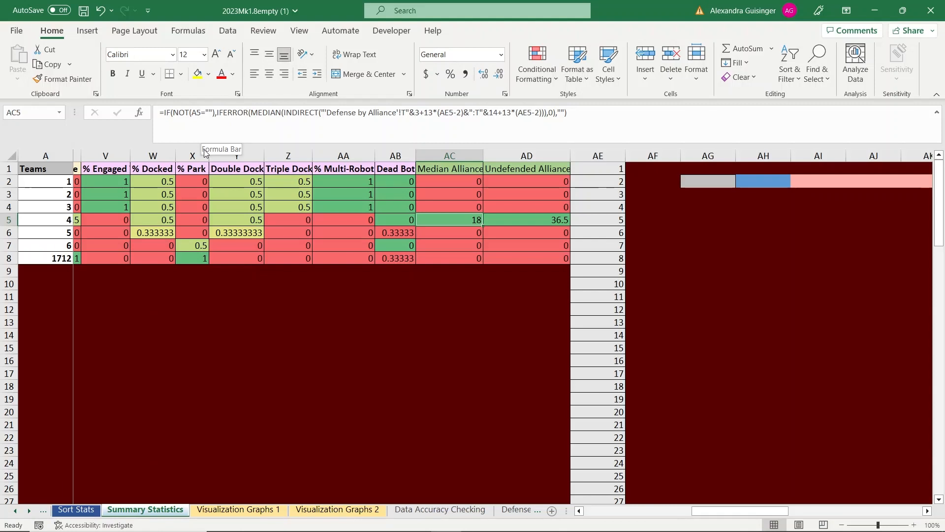
pyautogui.press('Right')
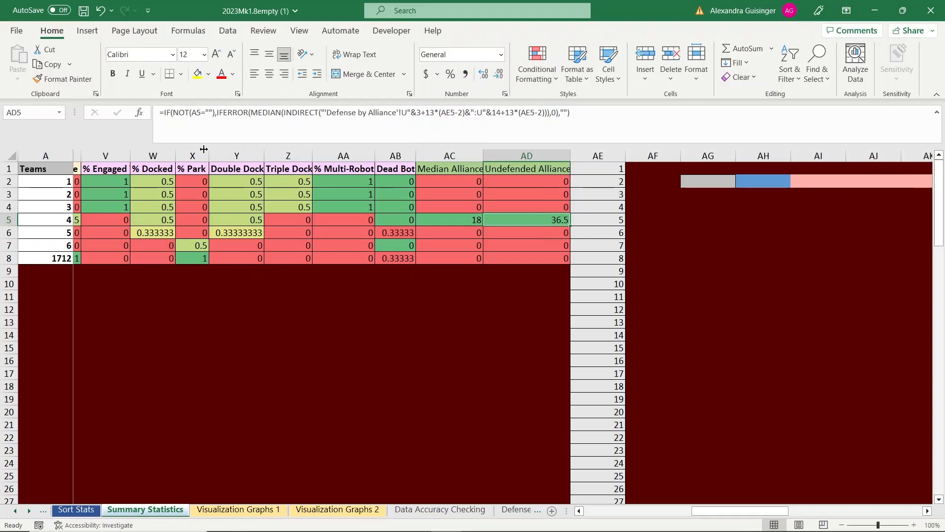